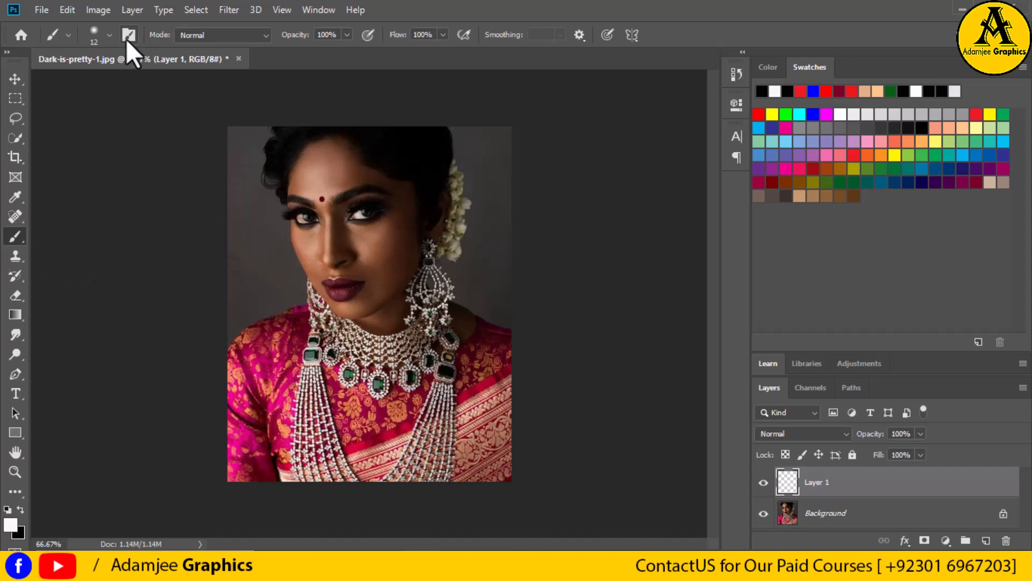
- Set the Soft Round brush to 75 px with 20% hardness
click(110, 35)
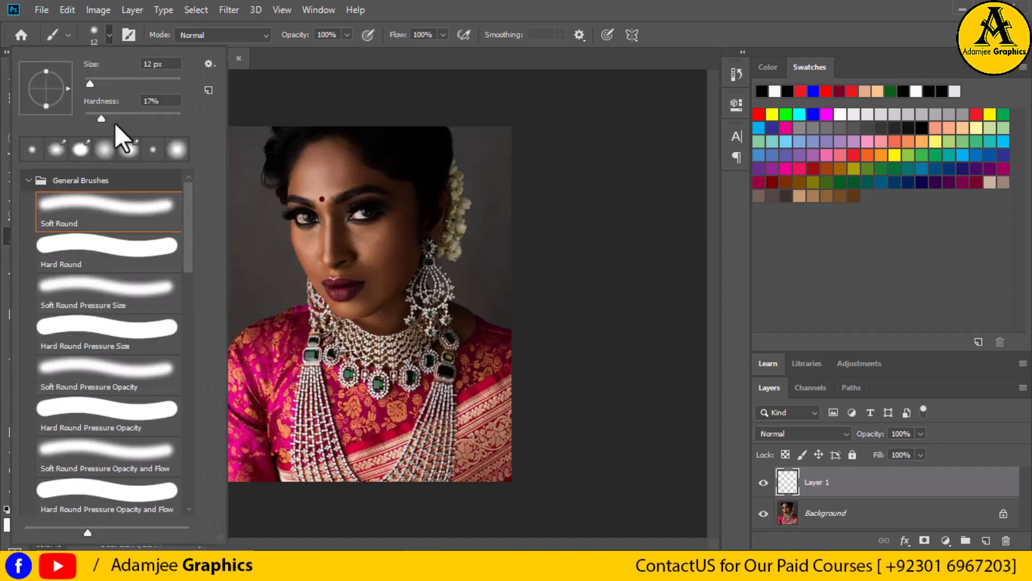
click(109, 116)
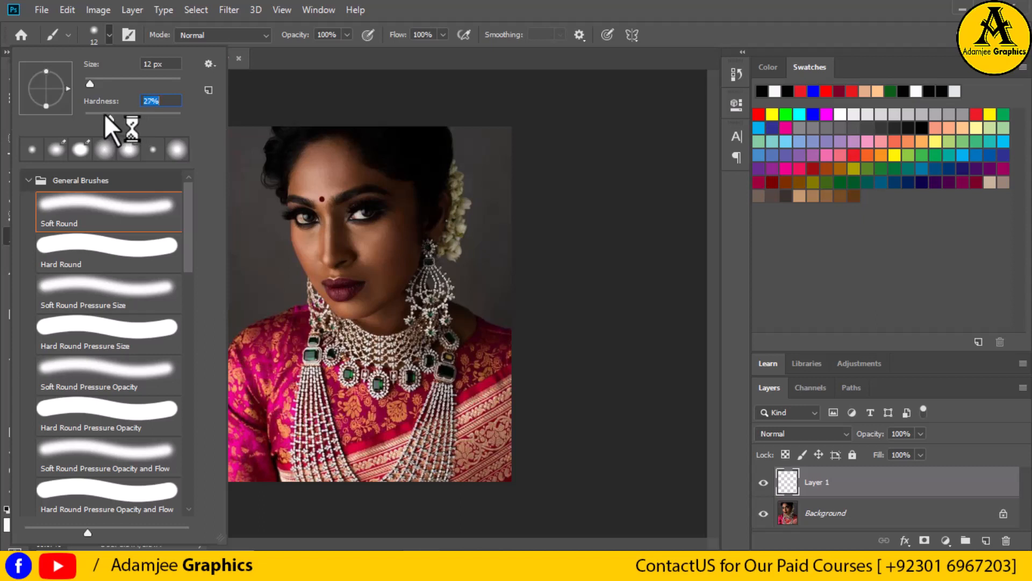
click(120, 82)
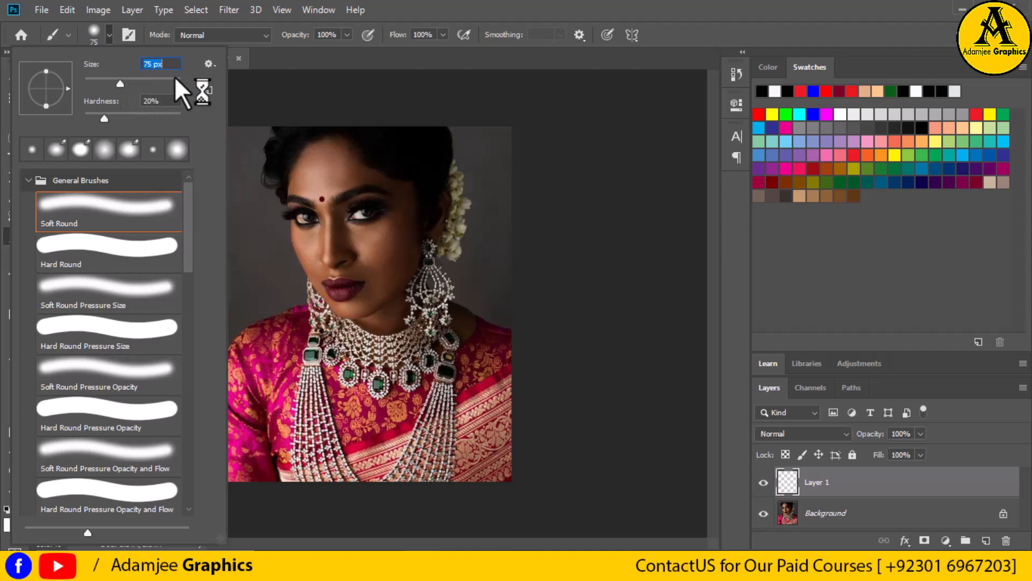
click(629, 272)
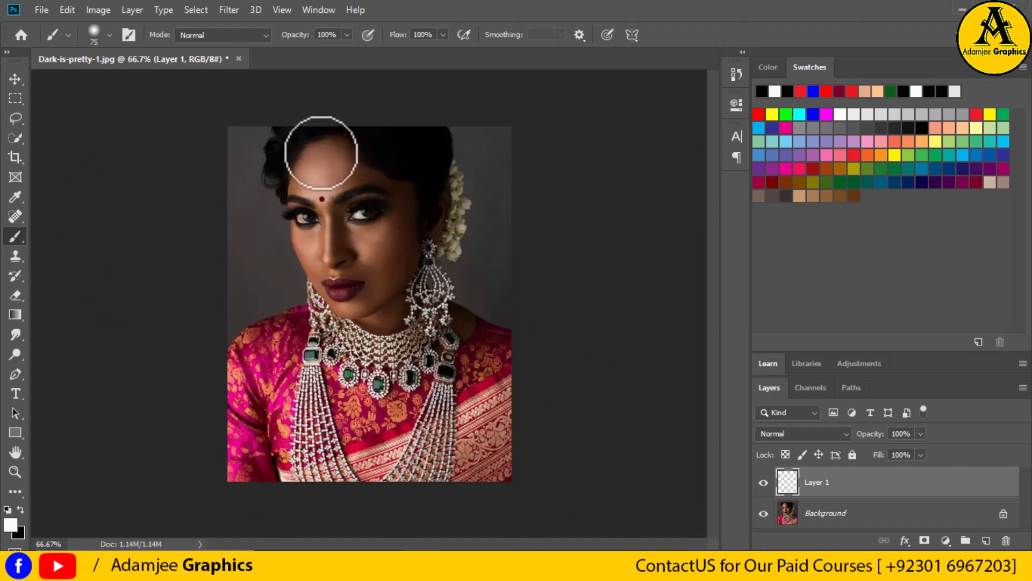
- Paint the face, ear and bare shoulder white on Layer 1, and set the layer's blend mode to Soft Light
mouse_move(317, 154)
mouse_down()
mouse_move(334, 145)
mouse_move(397, 179)
mouse_move(404, 262)
mouse_move(396, 328)
mouse_move(355, 317)
mouse_move(326, 284)
mouse_move(301, 216)
mouse_move(307, 164)
mouse_up()
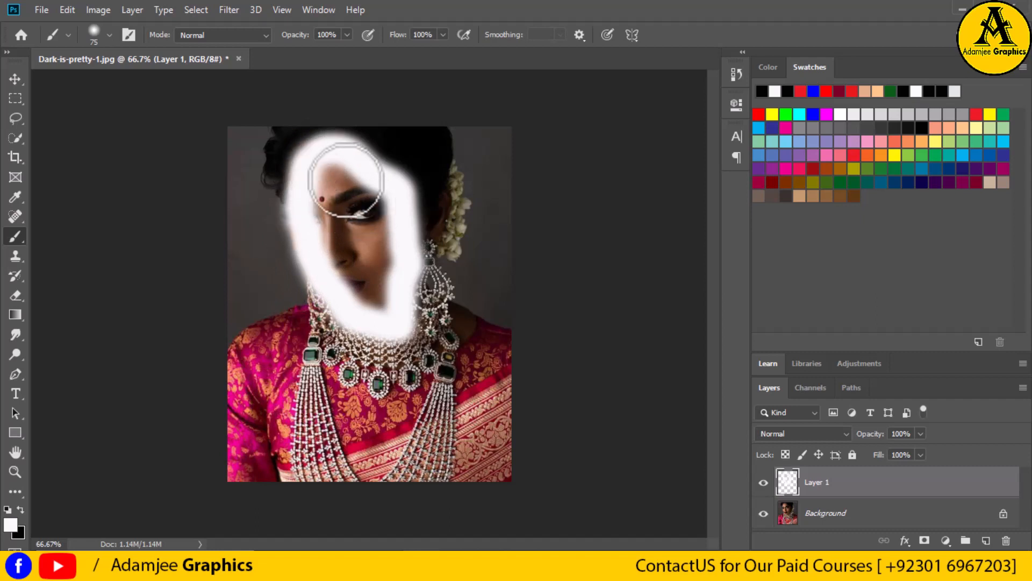
mouse_move(331, 172)
mouse_down()
mouse_move(340, 168)
mouse_move(383, 222)
mouse_move(388, 279)
mouse_move(376, 293)
mouse_move(325, 218)
mouse_move(329, 188)
mouse_move(357, 221)
mouse_move(371, 264)
mouse_move(314, 240)
mouse_move(317, 224)
mouse_move(363, 312)
mouse_move(344, 235)
mouse_move(357, 180)
mouse_move(408, 248)
mouse_up()
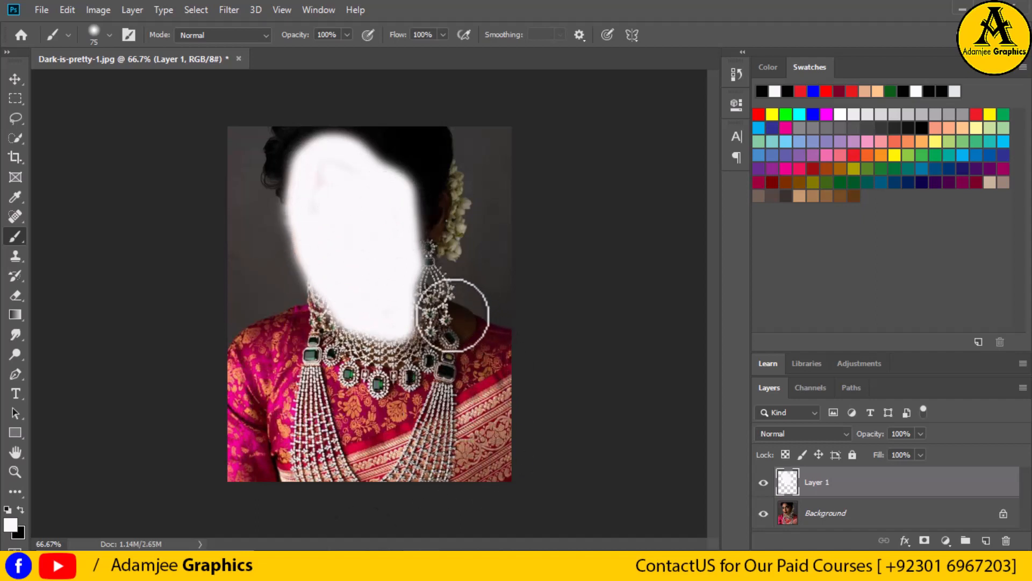
click(453, 315)
drag(456, 307, 472, 334)
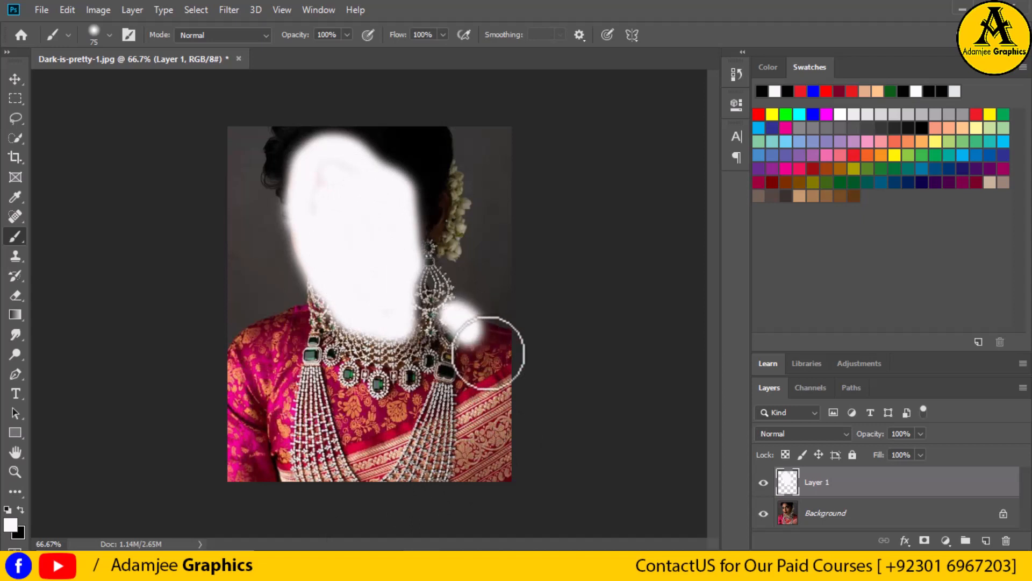
mouse_move(444, 201)
mouse_down()
mouse_move(453, 202)
mouse_move(436, 243)
mouse_up()
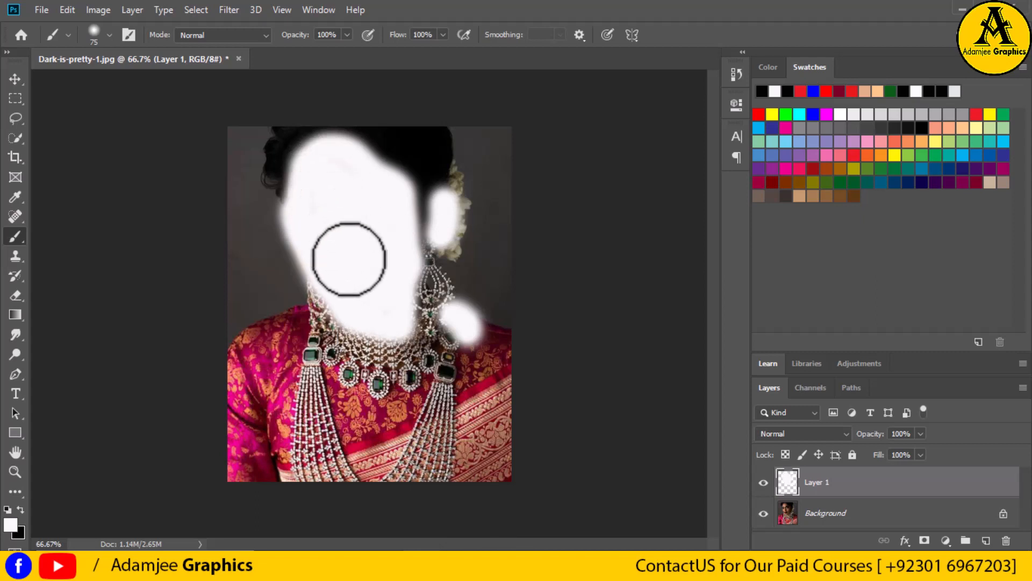
click(846, 435)
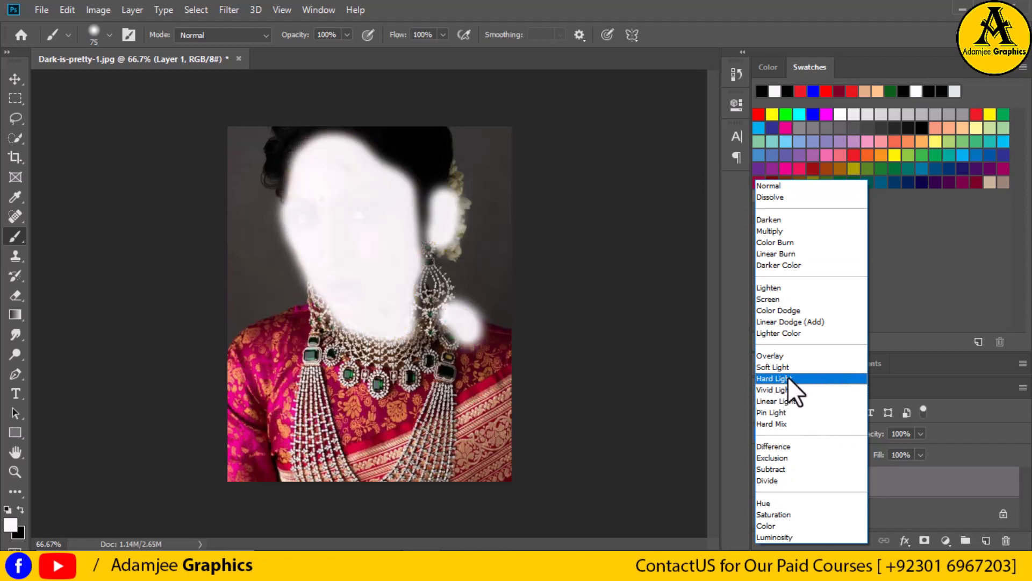
click(780, 369)
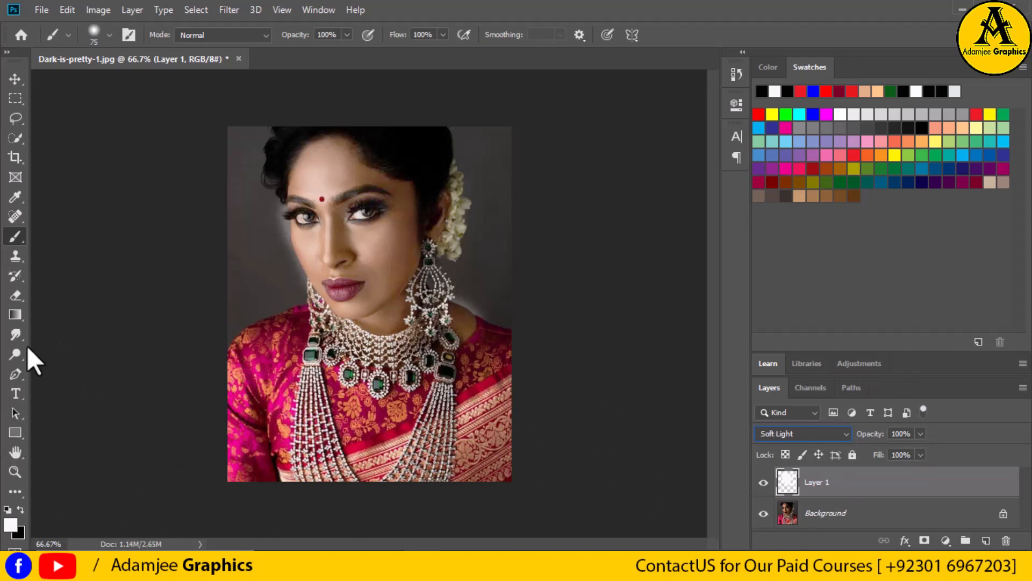
- Erase the white spill around the face and shoulder with a 36 px eraser at 13% hardness
click(17, 292)
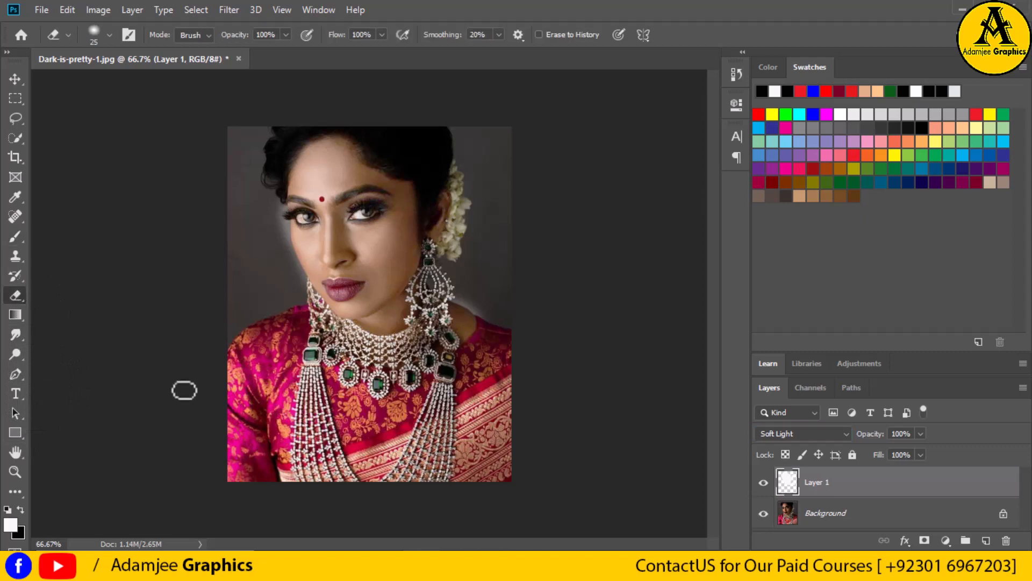
click(109, 35)
click(98, 117)
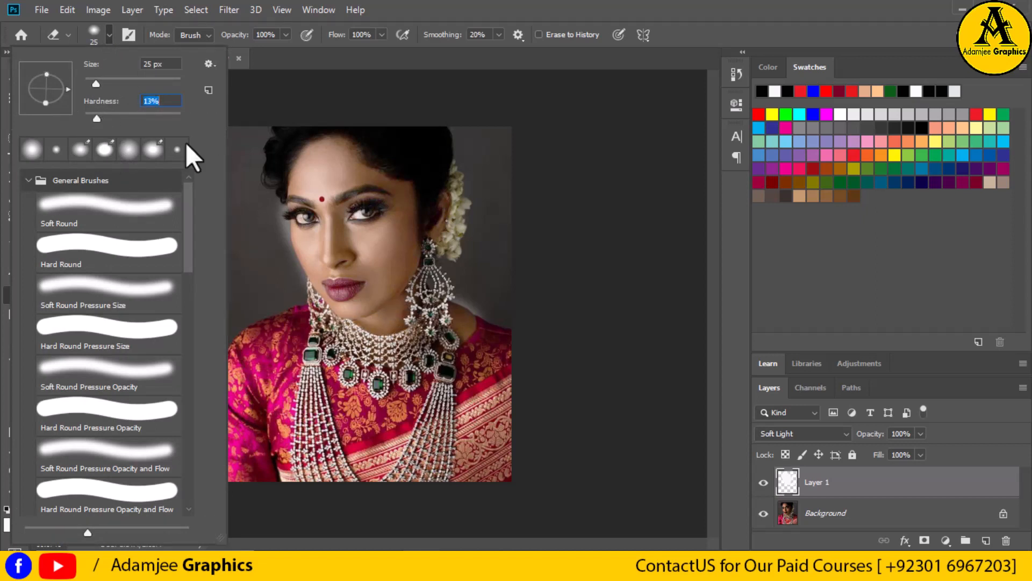
click(101, 79)
click(895, 490)
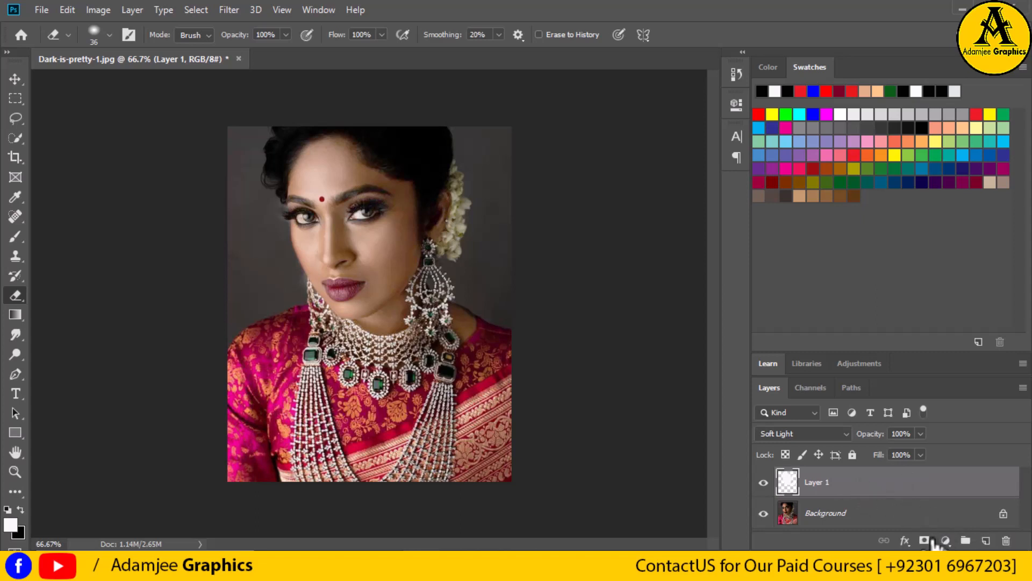
- Add a layer mask to Layer 1 and choose a soft eraser tip of 36 px with 20% hardness
click(924, 540)
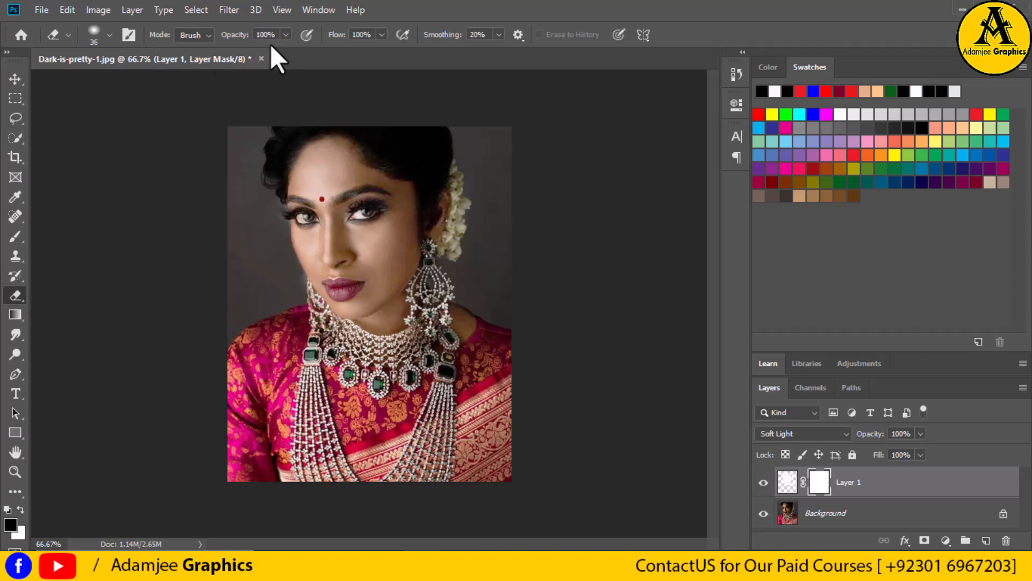
click(109, 34)
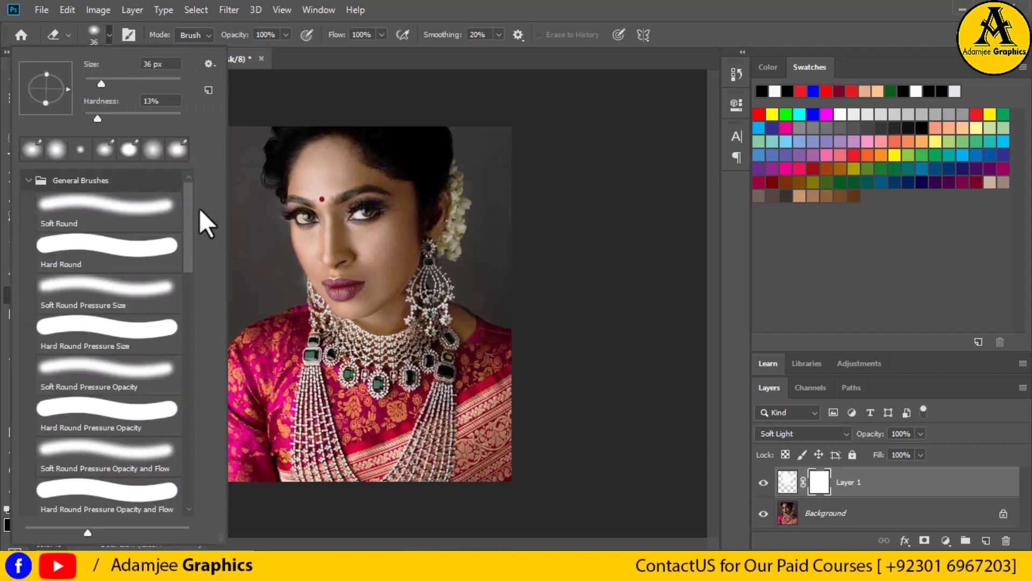
click(55, 153)
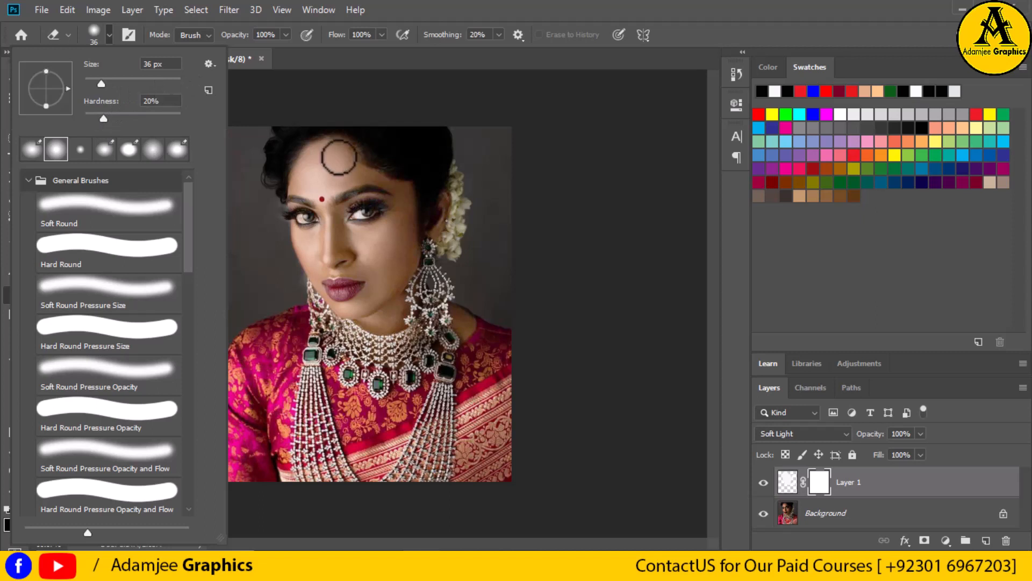
- Erase the lightening over both eyebrows in Layer 1's pixel content, not its mask, using an 18 px eraser
click(870, 479)
key(x)
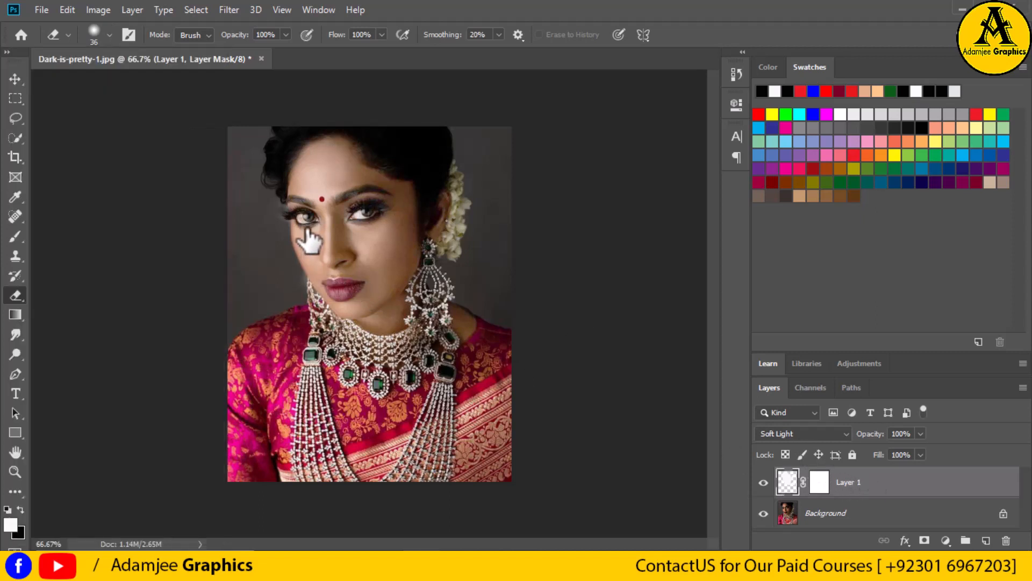
key(ctrl+2)
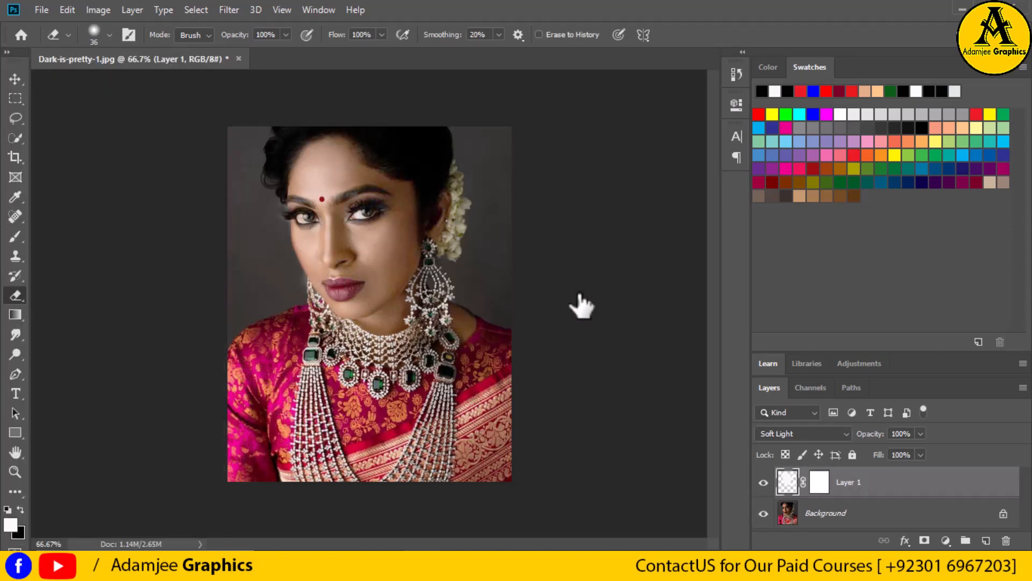
key(ctrl+plus)
key(ctrl+plus)
key(ctrl+plus)
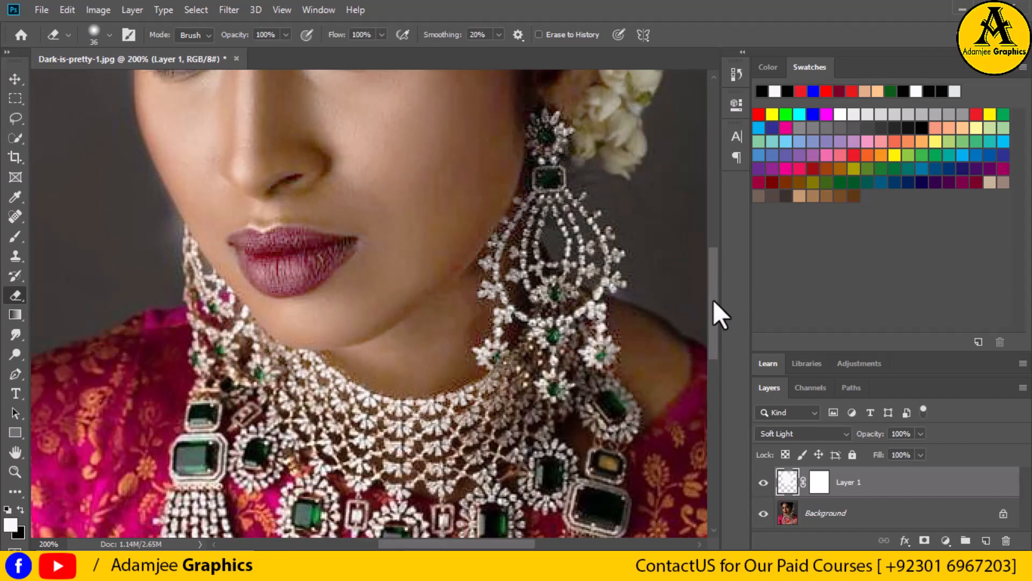
drag(713, 299, 709, 256)
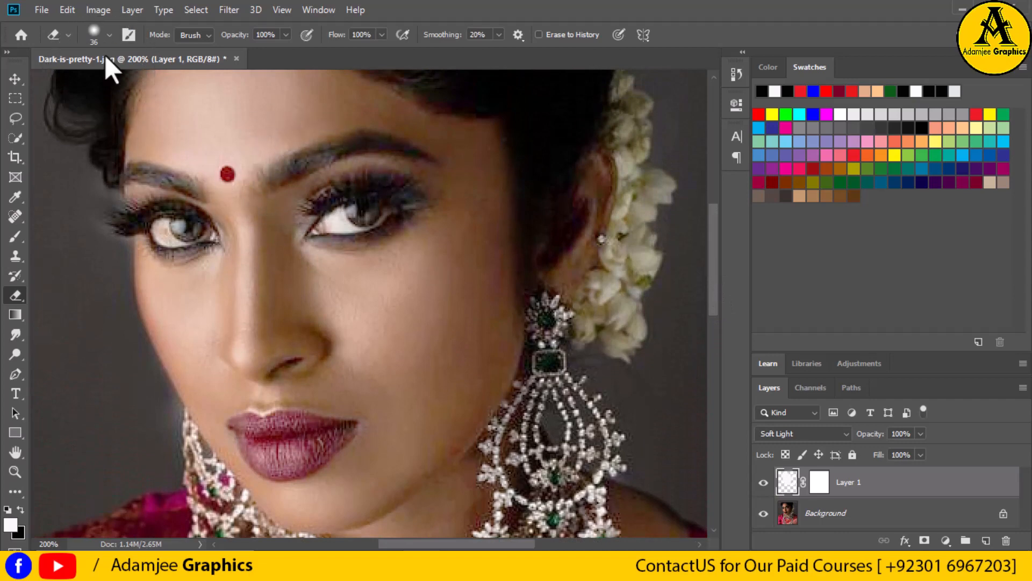
click(109, 35)
drag(101, 85, 102, 83)
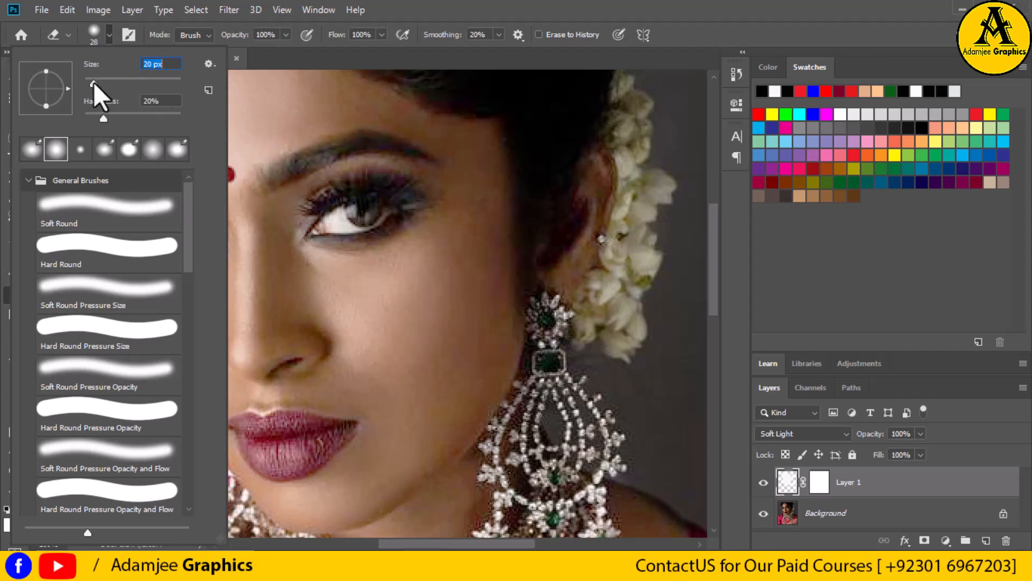
click(272, 180)
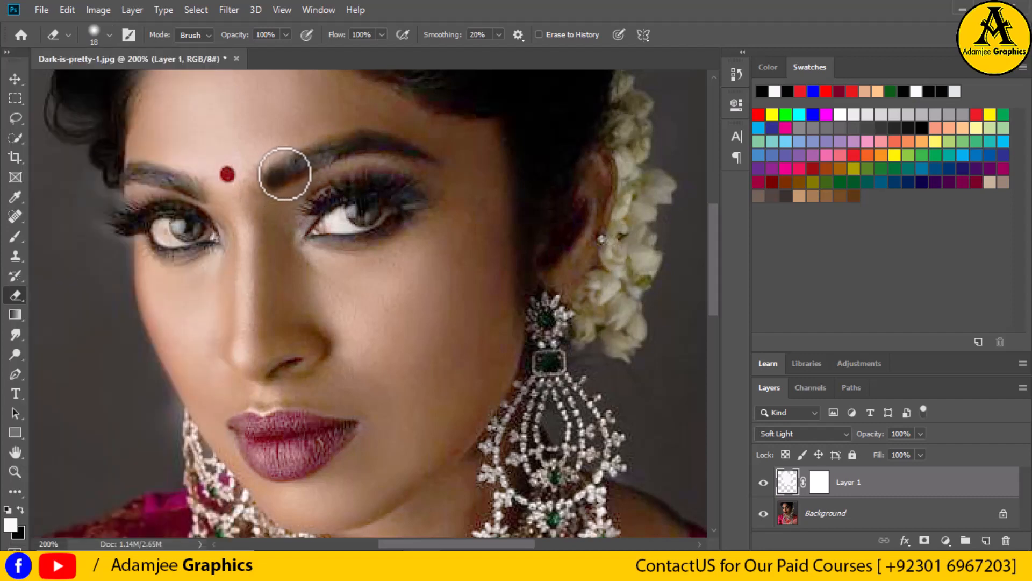
drag(328, 155, 377, 146)
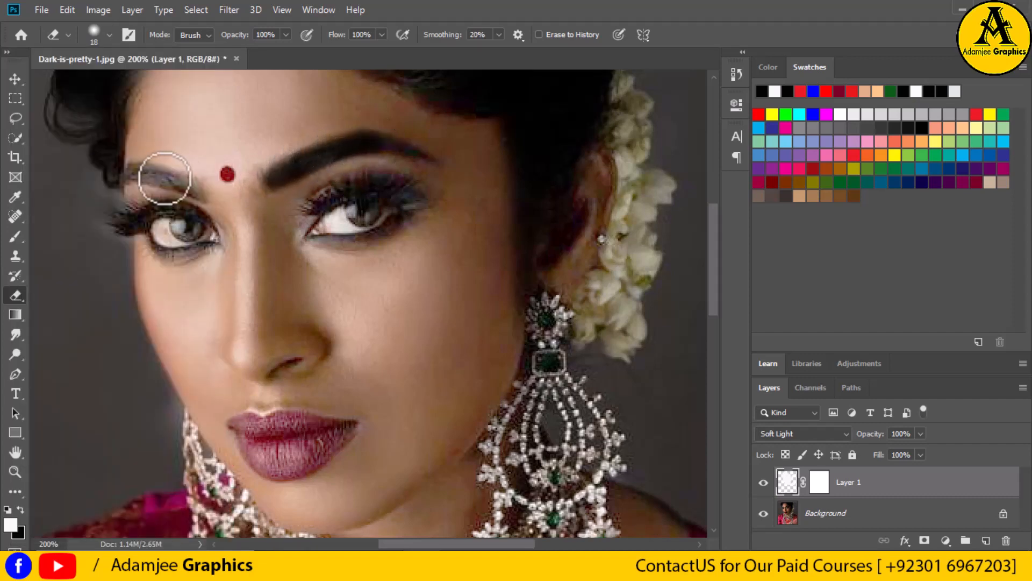
drag(133, 168, 197, 191)
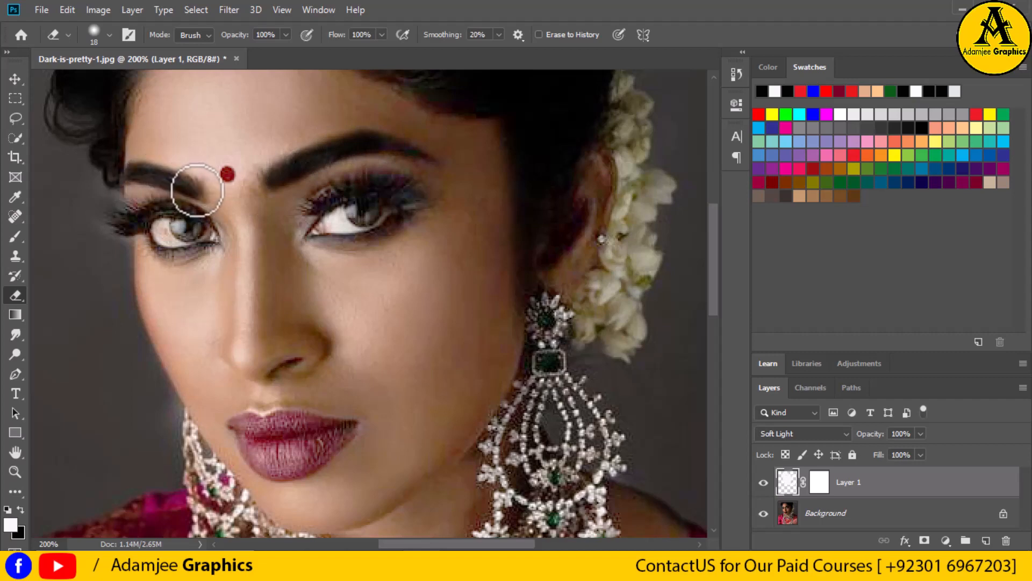
- Refine the outer tail of the eyebrow on the picture's right, undoing the 18 px stroke and erasing with a 9 px eraser instead
drag(386, 148, 423, 155)
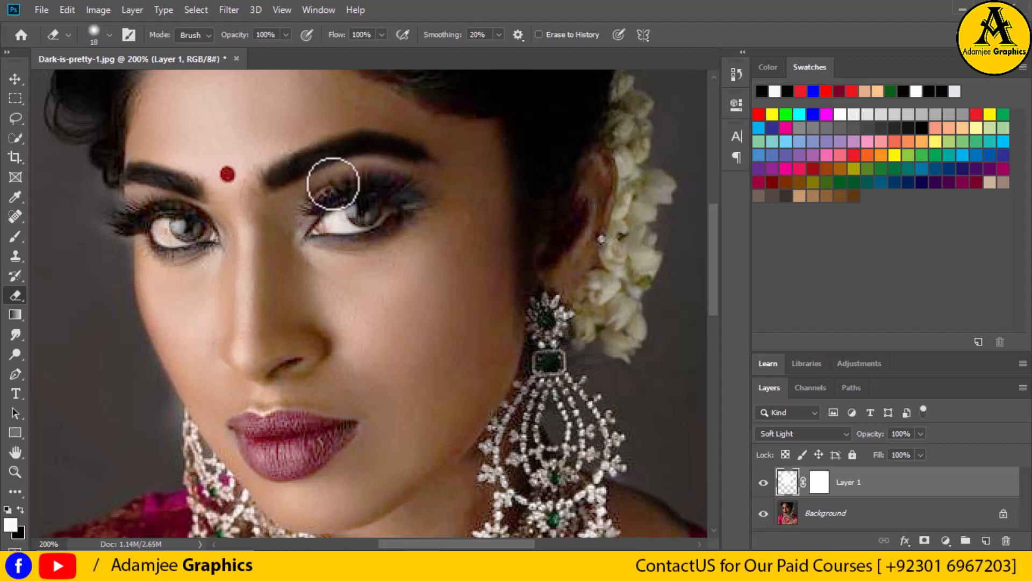
key(ctrl+z)
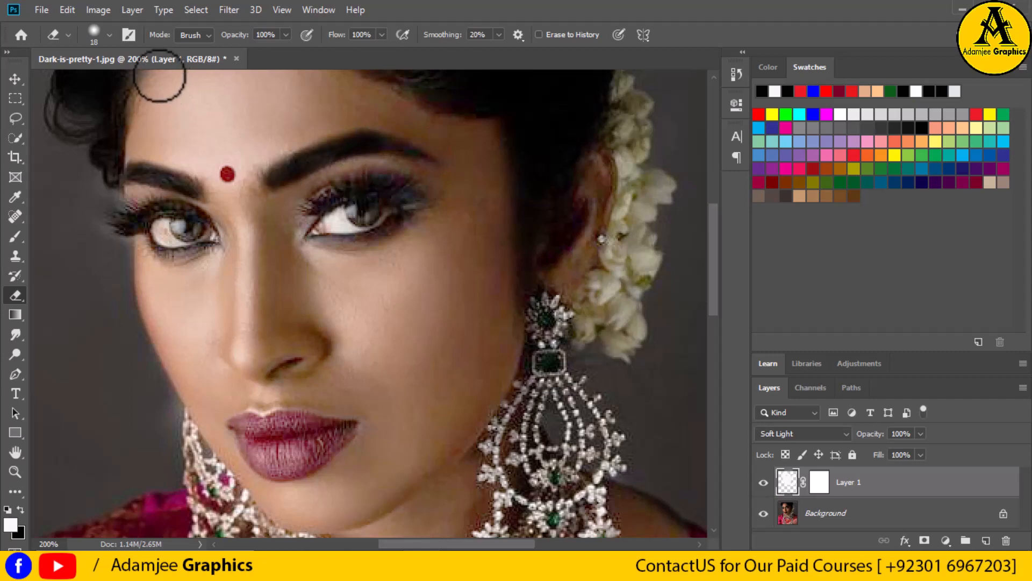
click(109, 35)
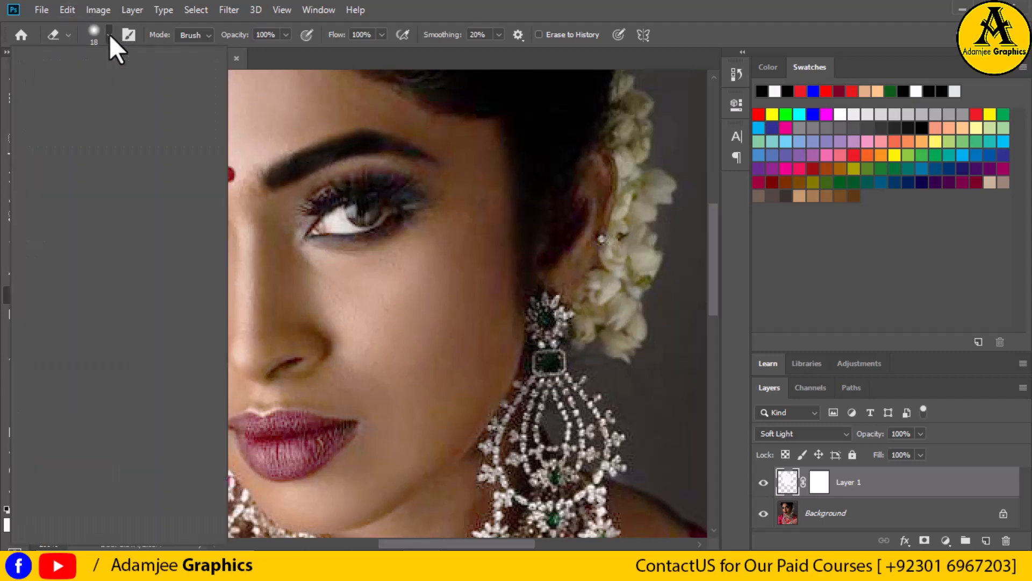
drag(90, 85, 88, 85)
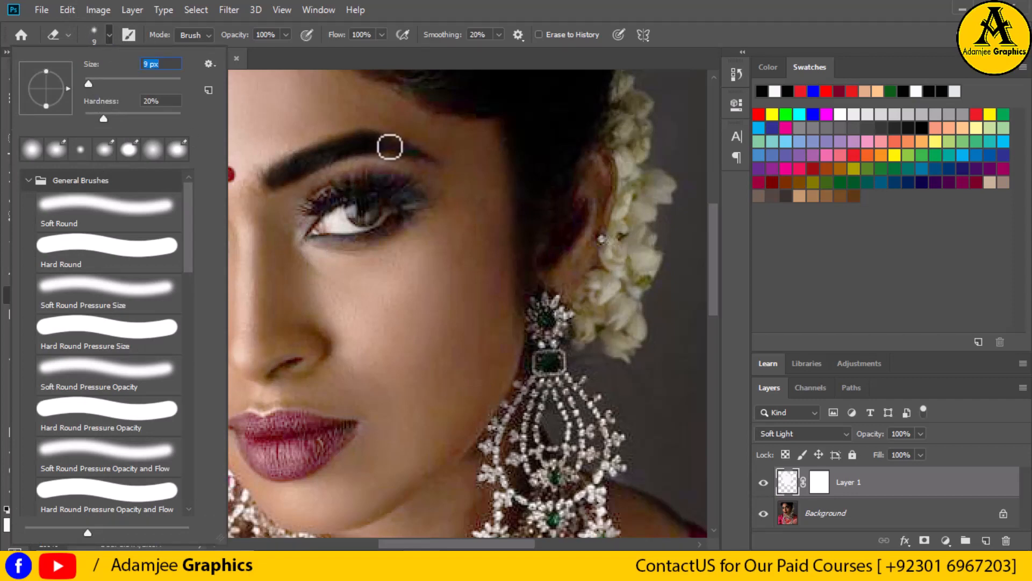
click(389, 145)
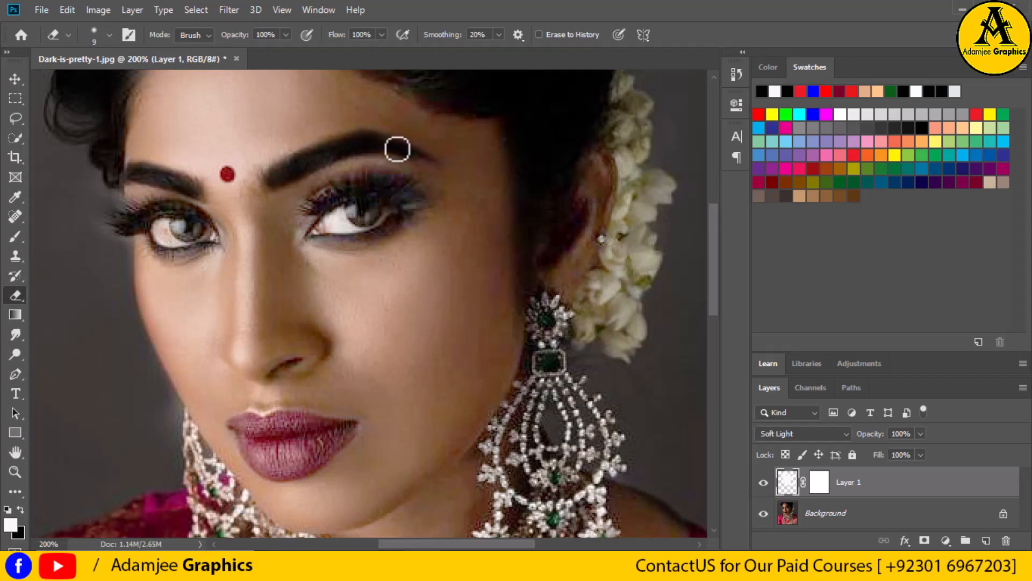
- Erase the lightening at that eyebrow's tip and along the lower lash line of the picture's left eye with a 6 px eraser
click(110, 35)
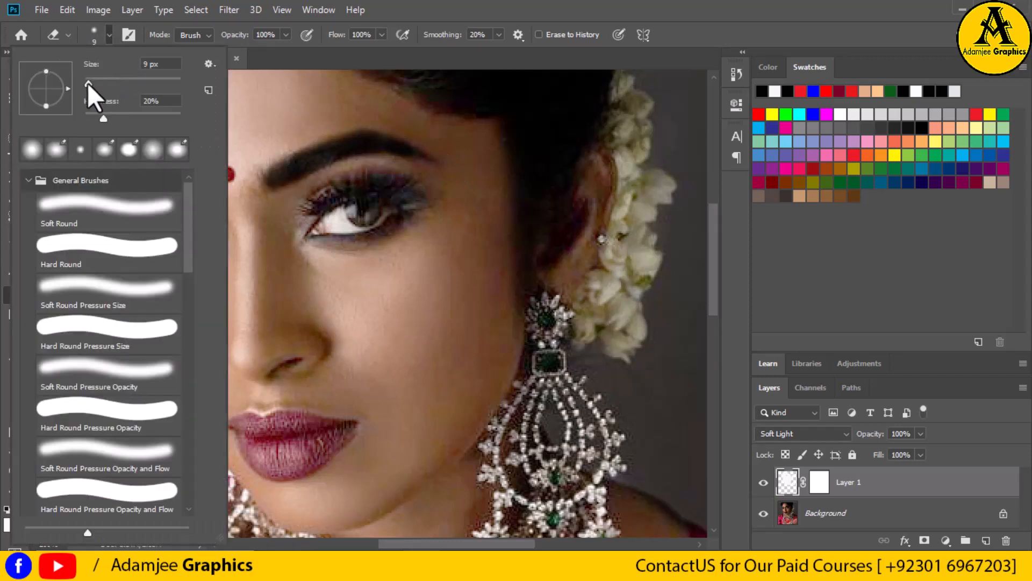
drag(90, 85, 88, 87)
click(423, 159)
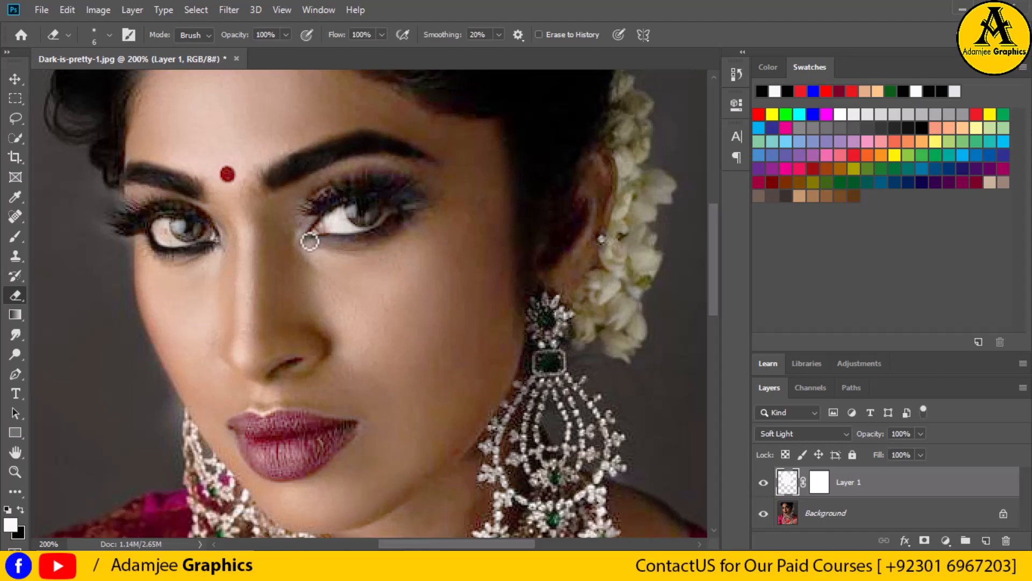
- Erase the lightening along the lower lash line of the picture's right eye, undoing the first stroke and redoing it up to the inner corner
mouse_move(312, 239)
mouse_down()
mouse_move(366, 236)
mouse_move(409, 214)
mouse_up()
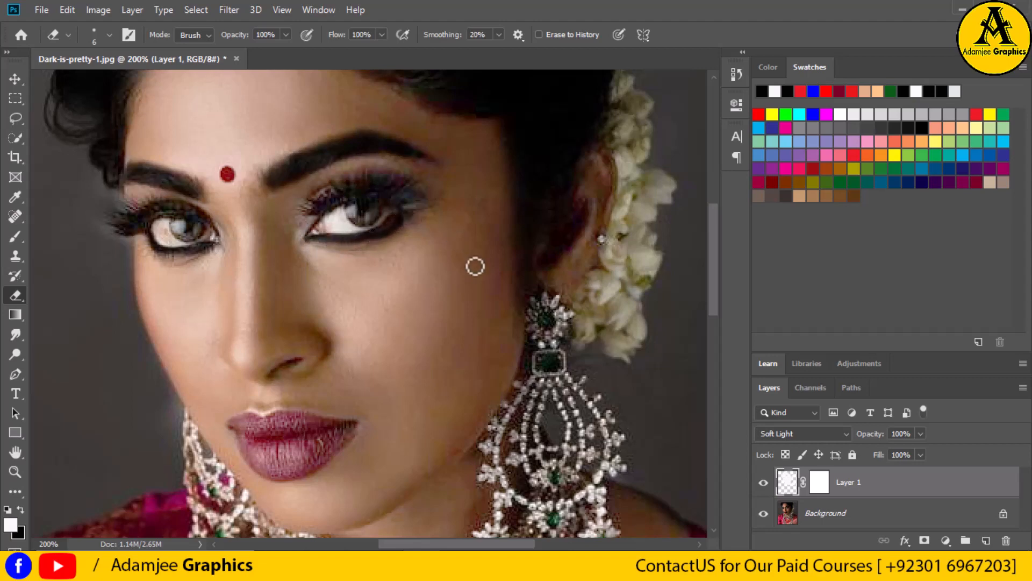
key(ctrl+z)
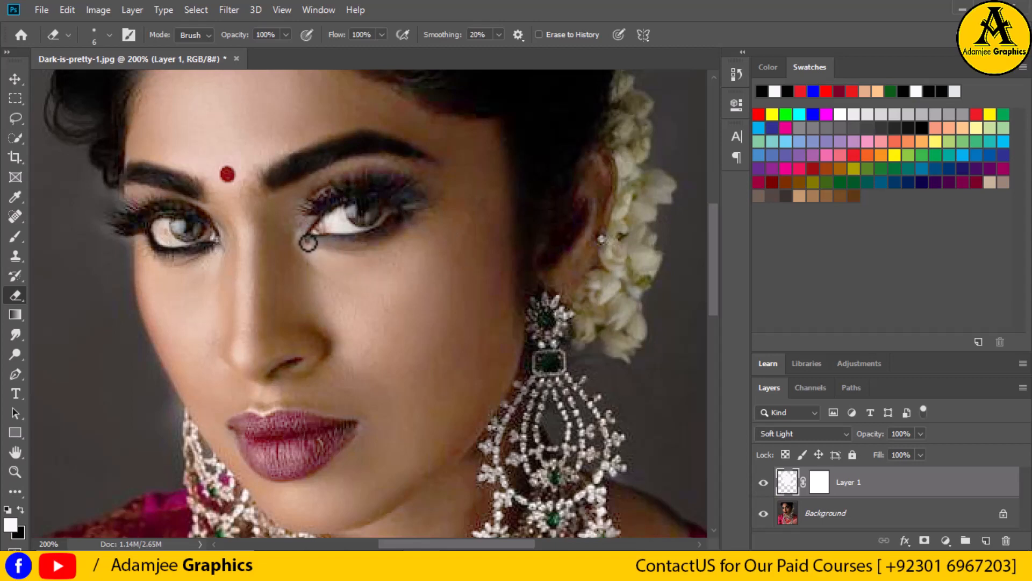
mouse_move(308, 243)
mouse_down()
mouse_move(369, 239)
mouse_move(401, 219)
mouse_up()
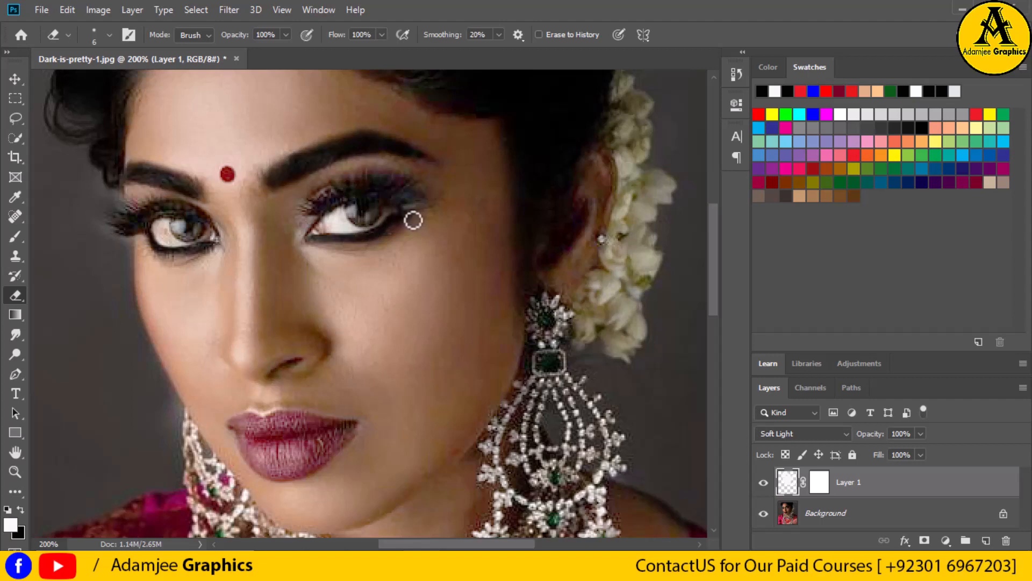
mouse_move(310, 231)
mouse_down()
mouse_move(325, 219)
mouse_move(308, 235)
mouse_up()
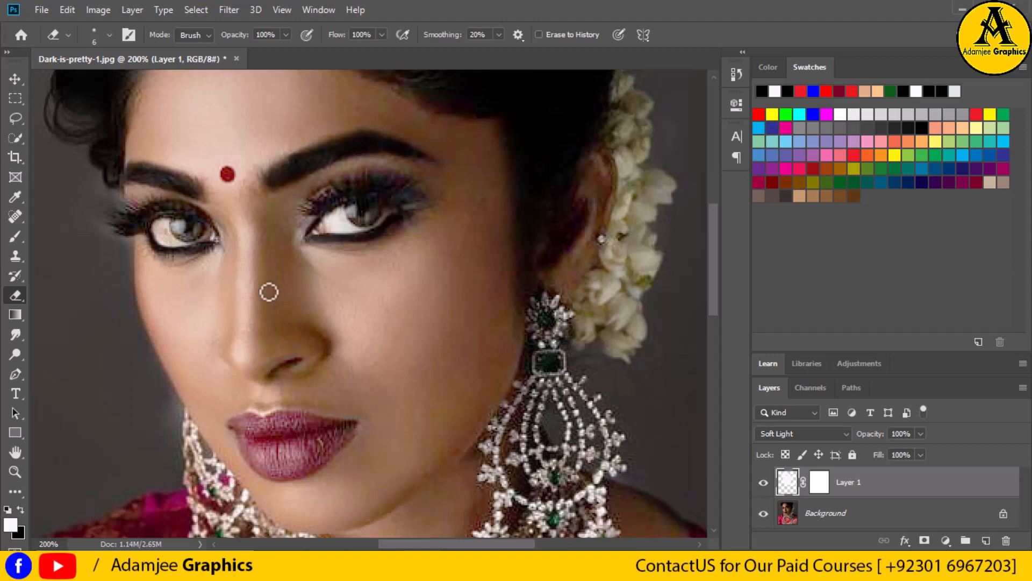
- Erase the lightening at the inner corner and along the upper lash line of the picture's left eye with the 6 px eraser
mouse_move(214, 226)
mouse_down()
mouse_move(229, 257)
mouse_move(215, 239)
mouse_up()
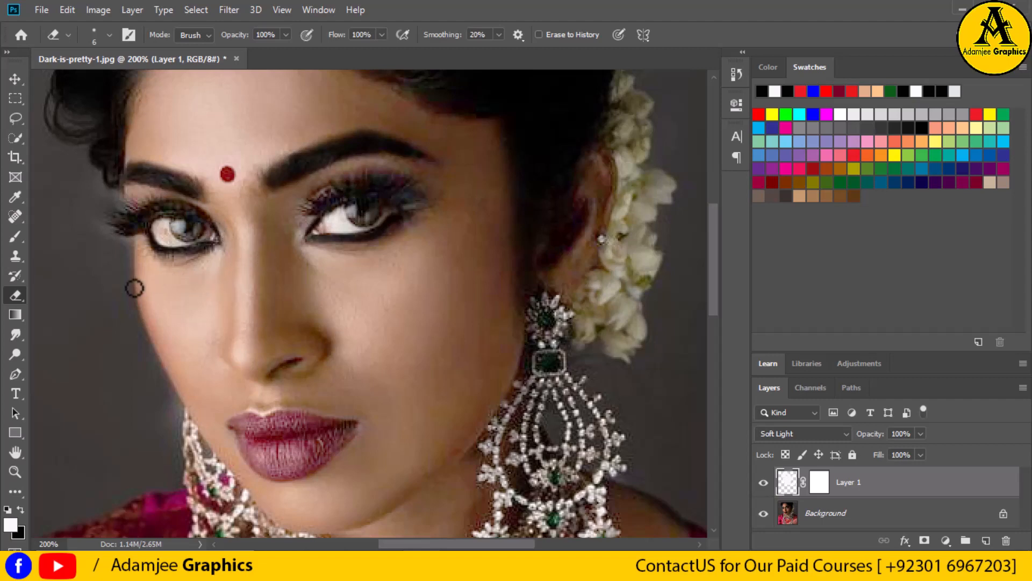
mouse_move(174, 206)
mouse_down()
mouse_move(160, 203)
mouse_move(202, 214)
mouse_up()
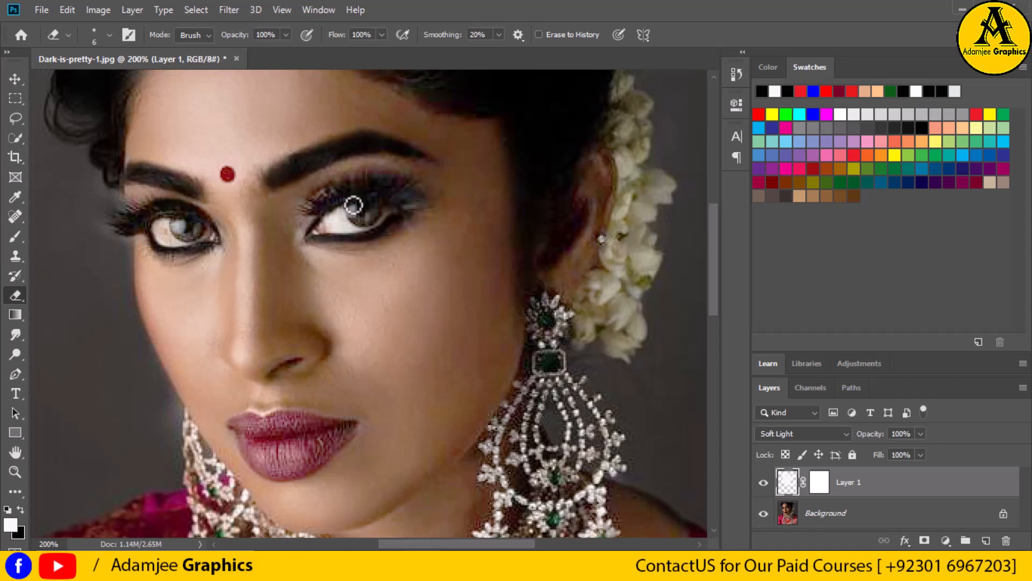
- Set the eraser size to 29 px and erase the lightening over the iris of the picture's right eye
click(110, 35)
click(112, 84)
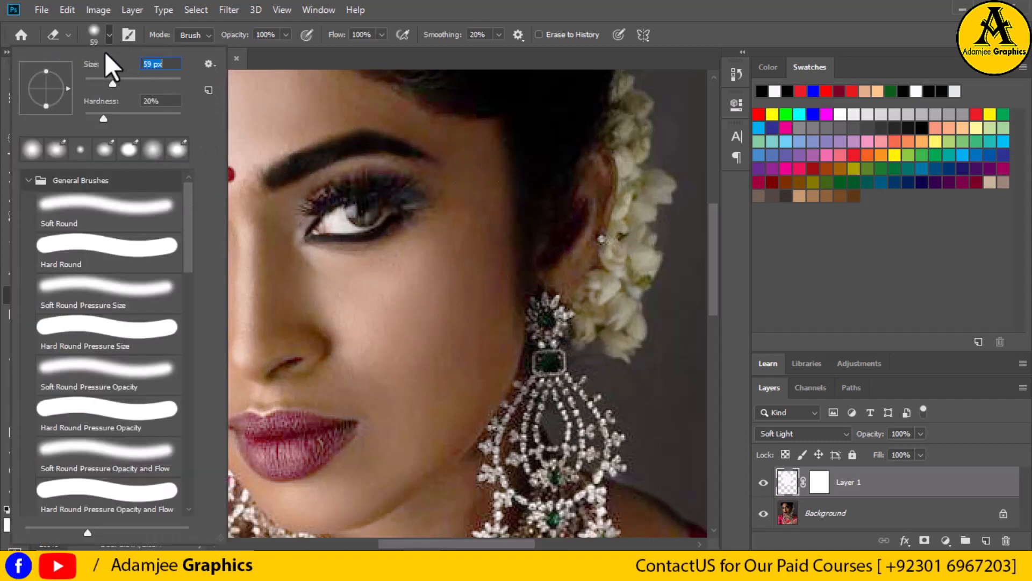
click(100, 80)
click(92, 80)
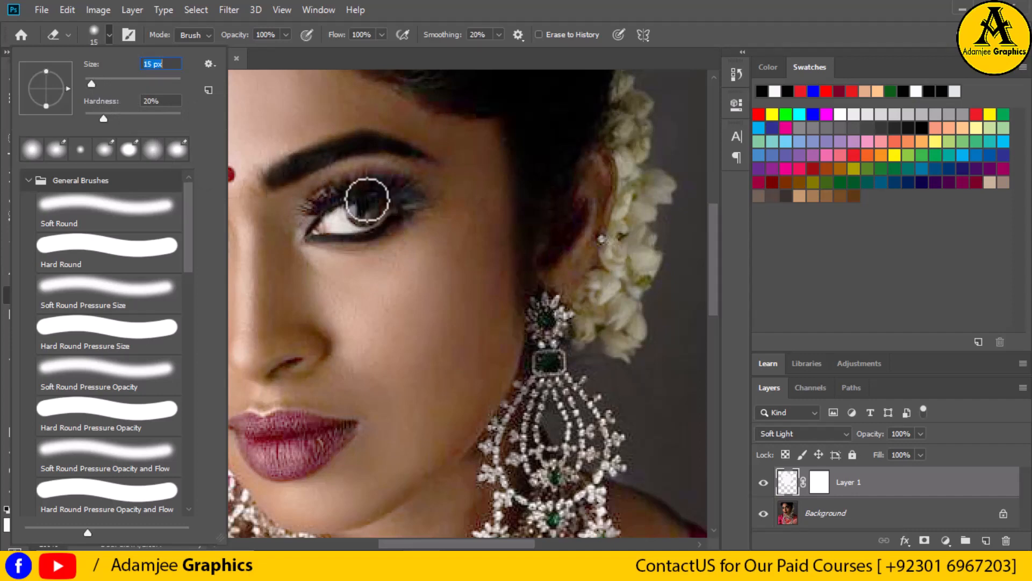
click(101, 81)
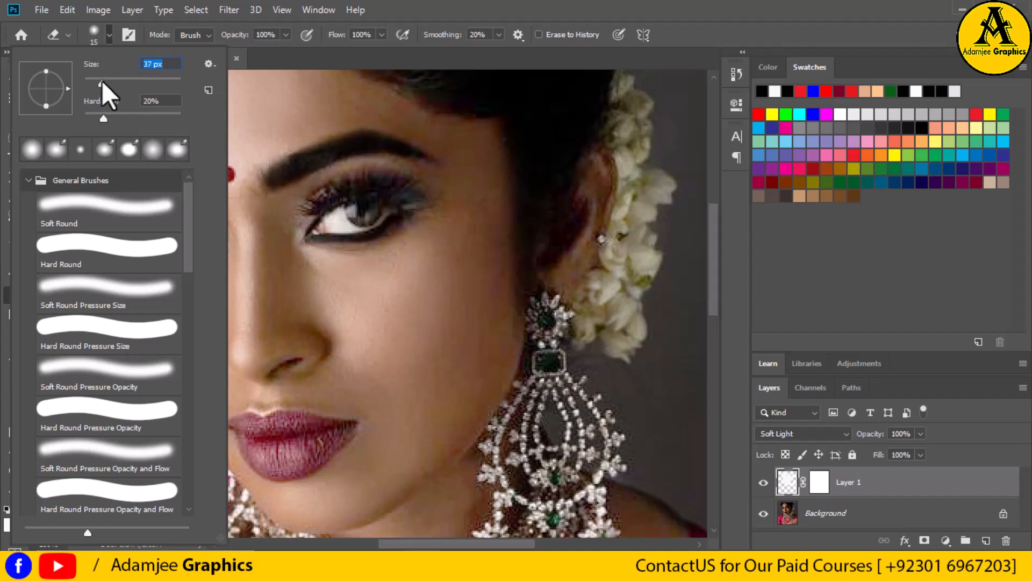
click(98, 79)
click(363, 208)
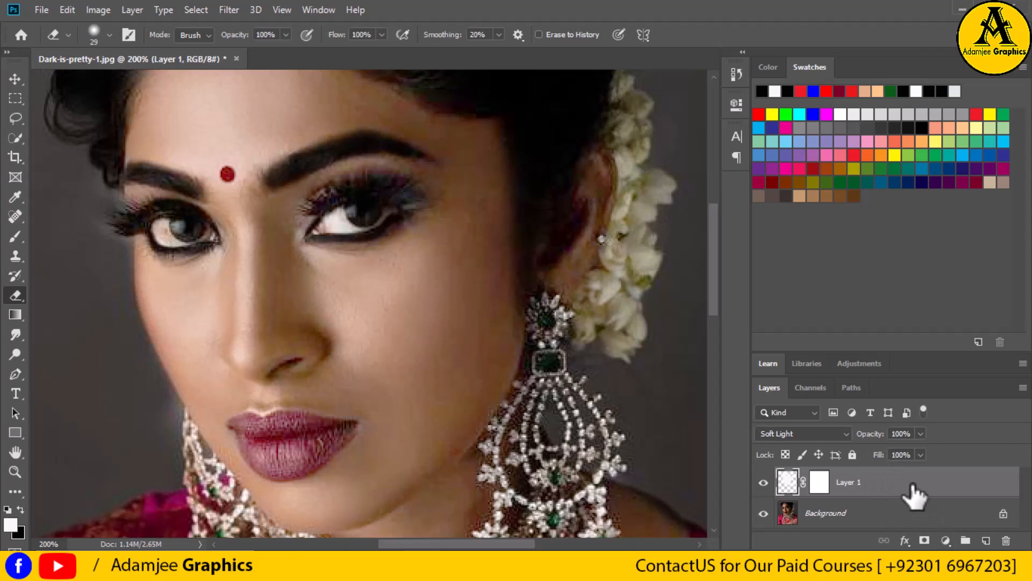
- Add a Selective Color adjustment layer above Layer 1
click(945, 540)
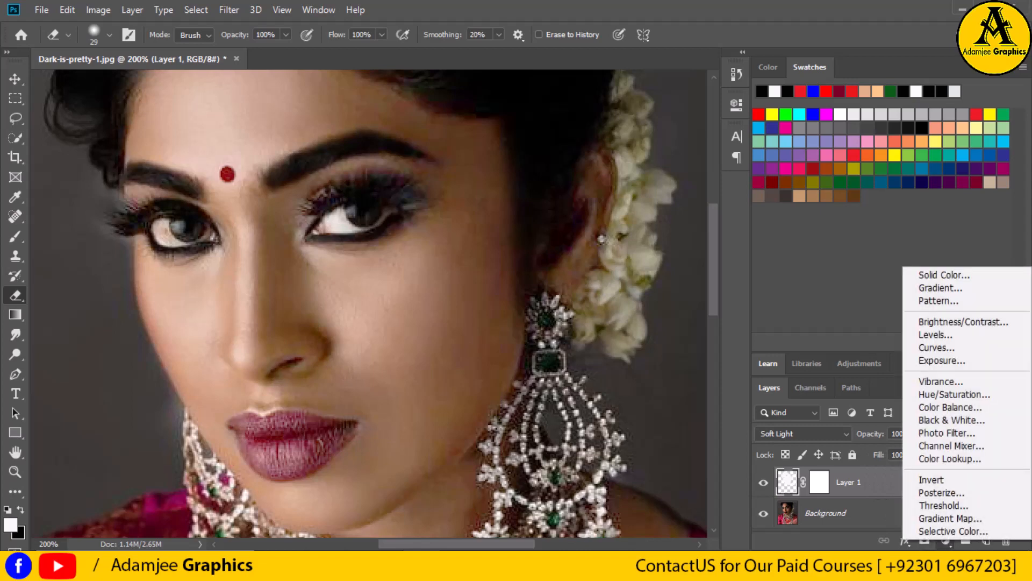
click(953, 531)
key(x)
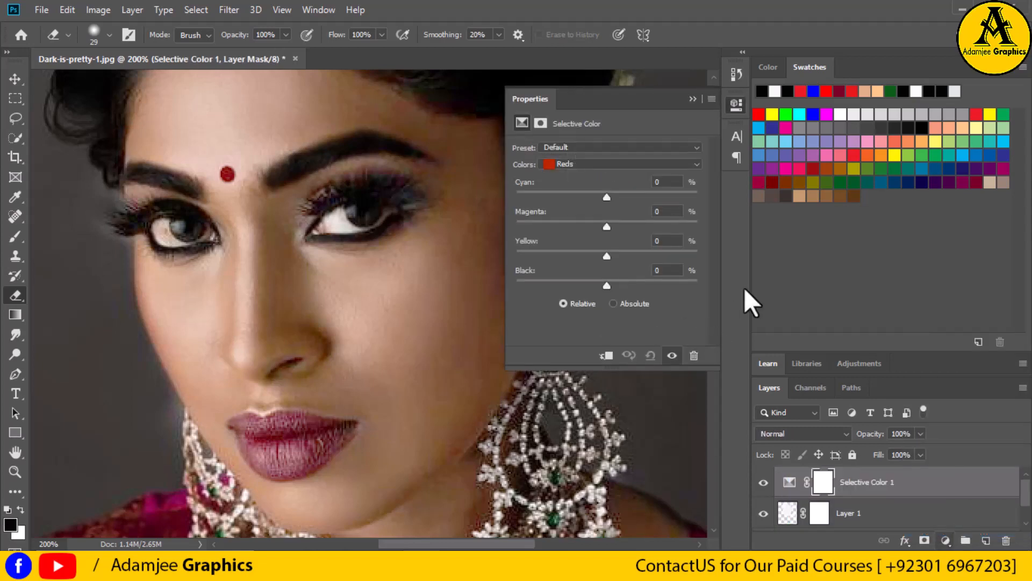
- In the Selective Color adjustment's Whites, set Cyan to -46% and lower Magenta
click(697, 164)
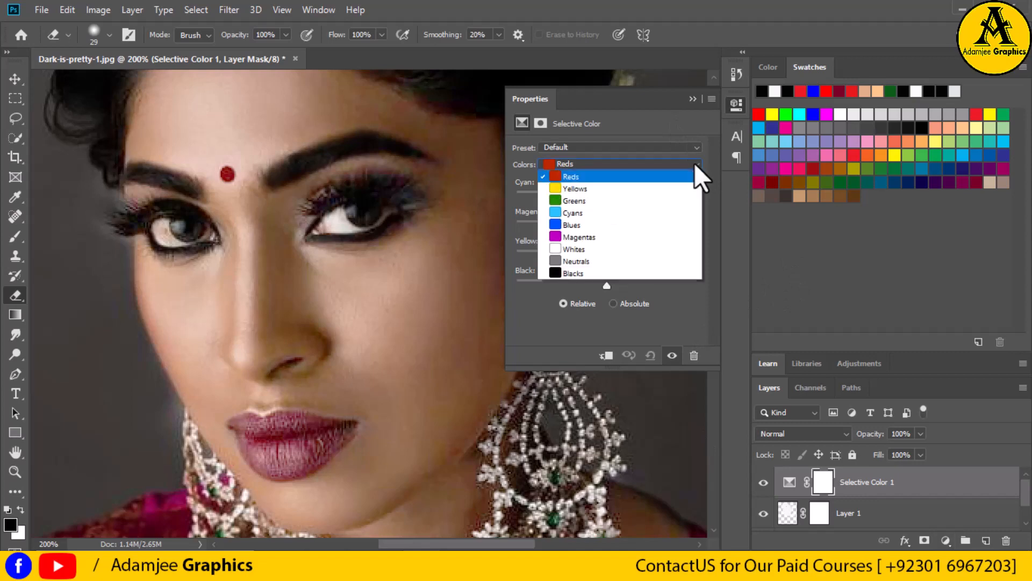
click(591, 250)
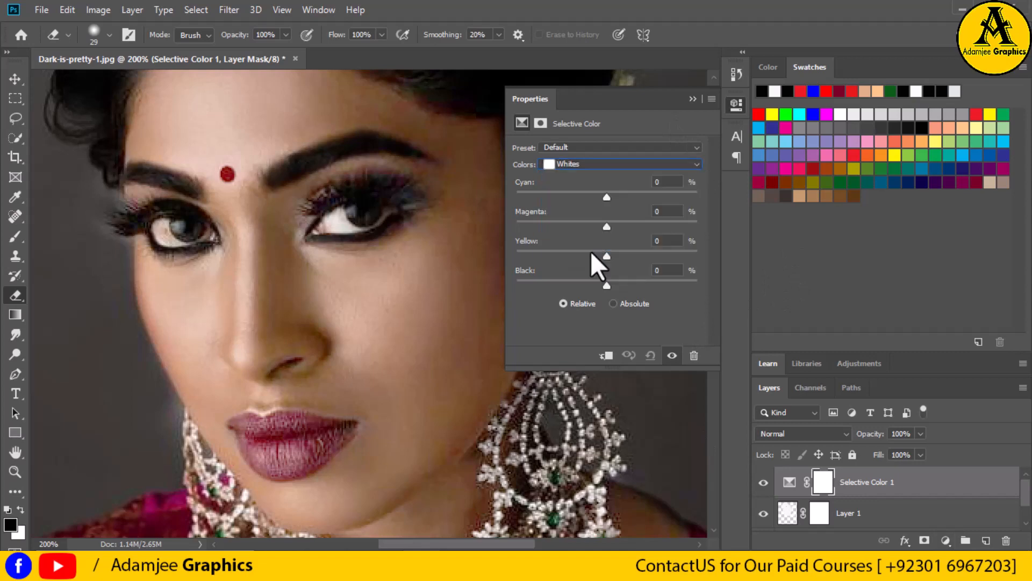
click(579, 193)
drag(597, 198, 545, 194)
drag(546, 194, 568, 193)
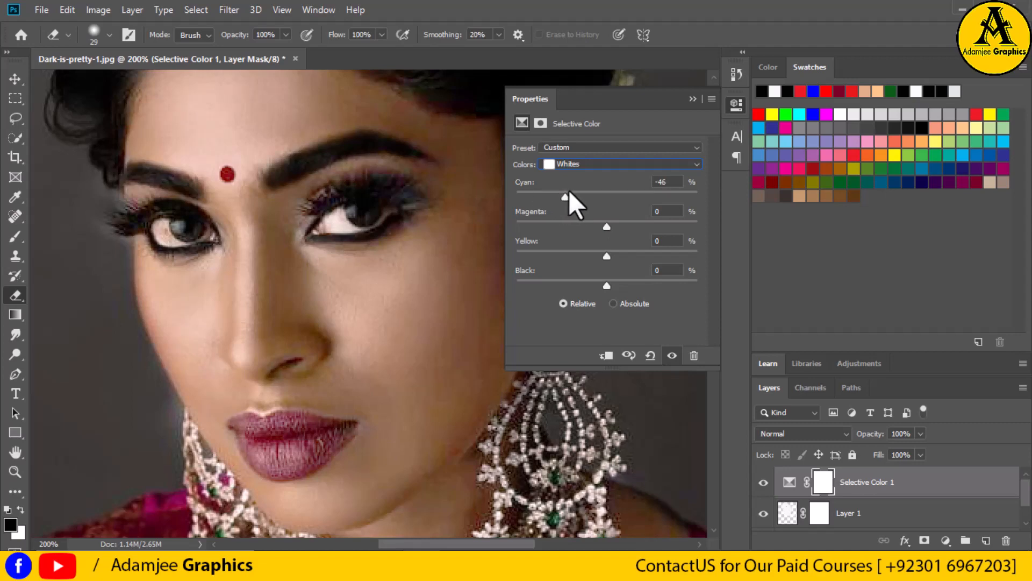
click(585, 225)
click(773, 390)
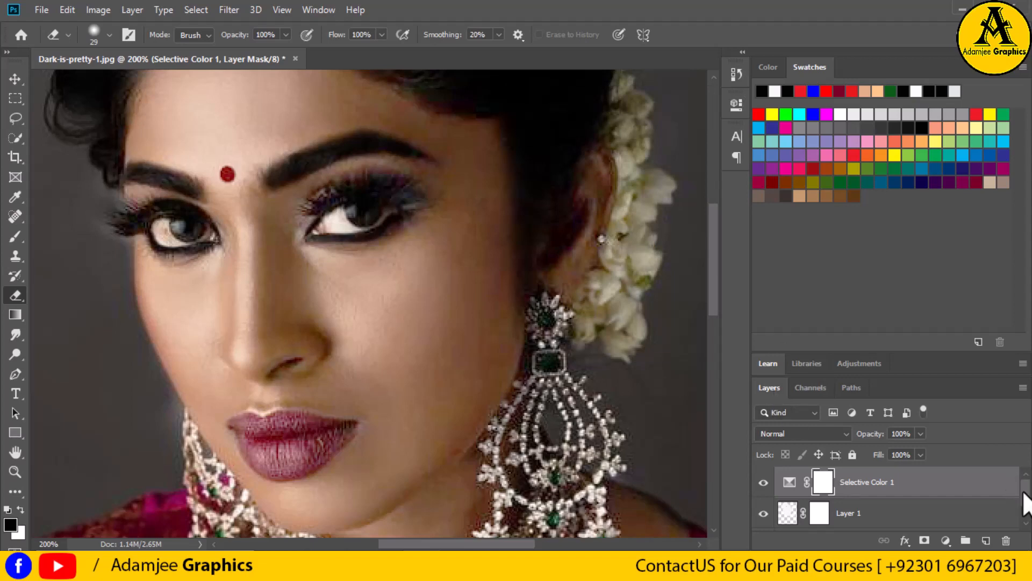
- Select the Background, Layer 1 and Selective Color 1 layers together and merge them into one
drag(1023, 503, 1019, 518)
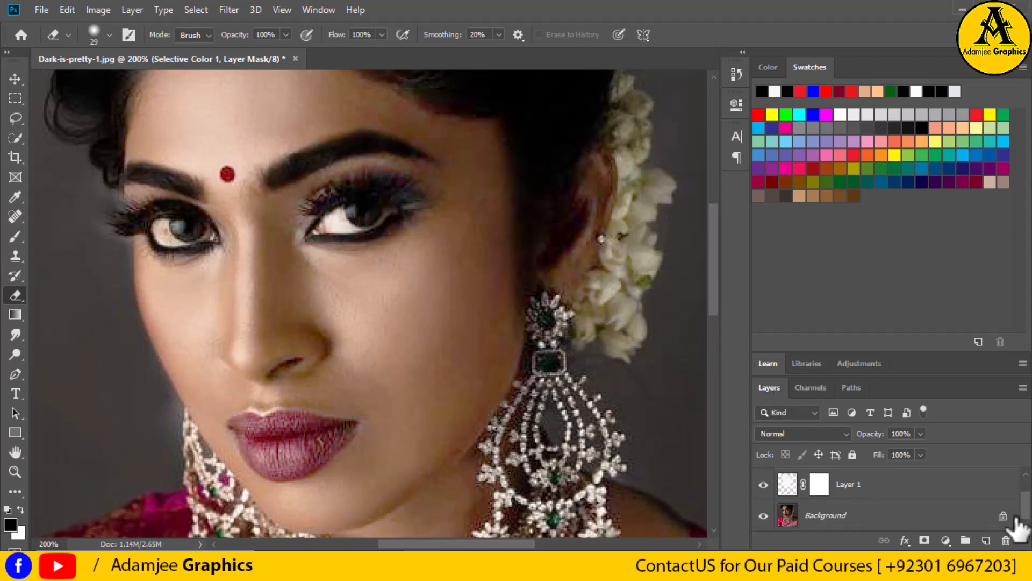
click(893, 516)
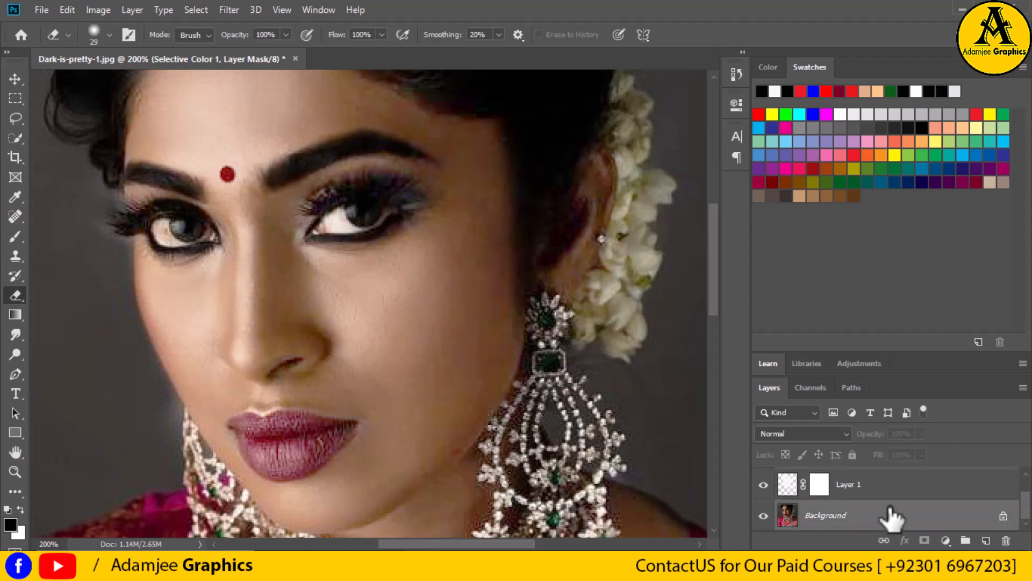
click(880, 489)
drag(1016, 514, 1027, 495)
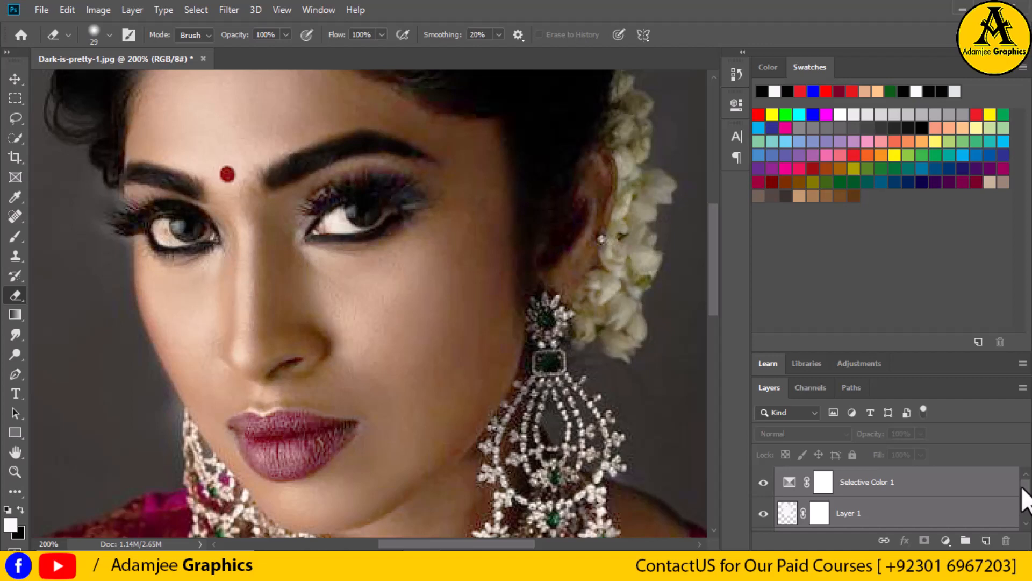
right_click(924, 503)
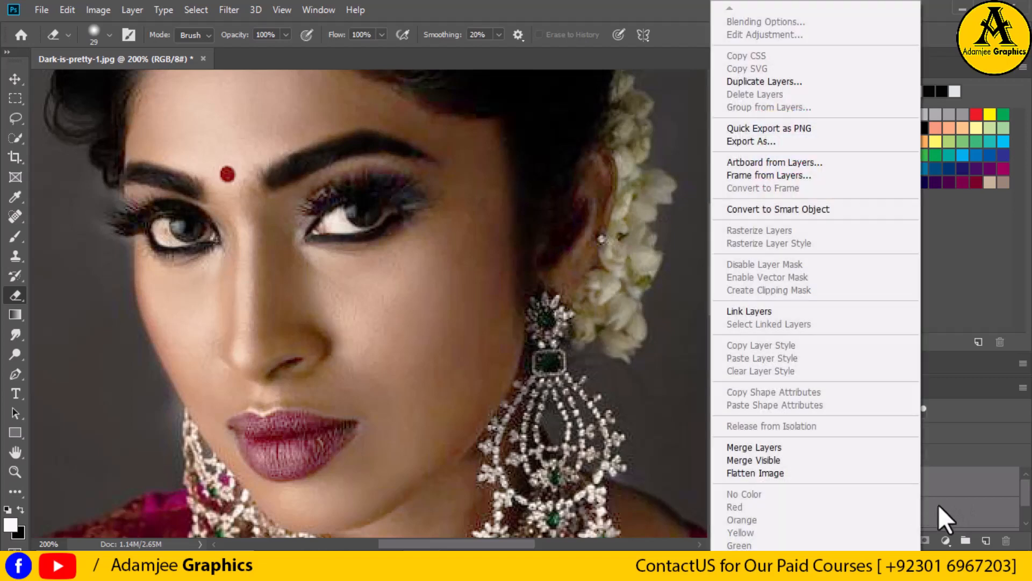
click(761, 449)
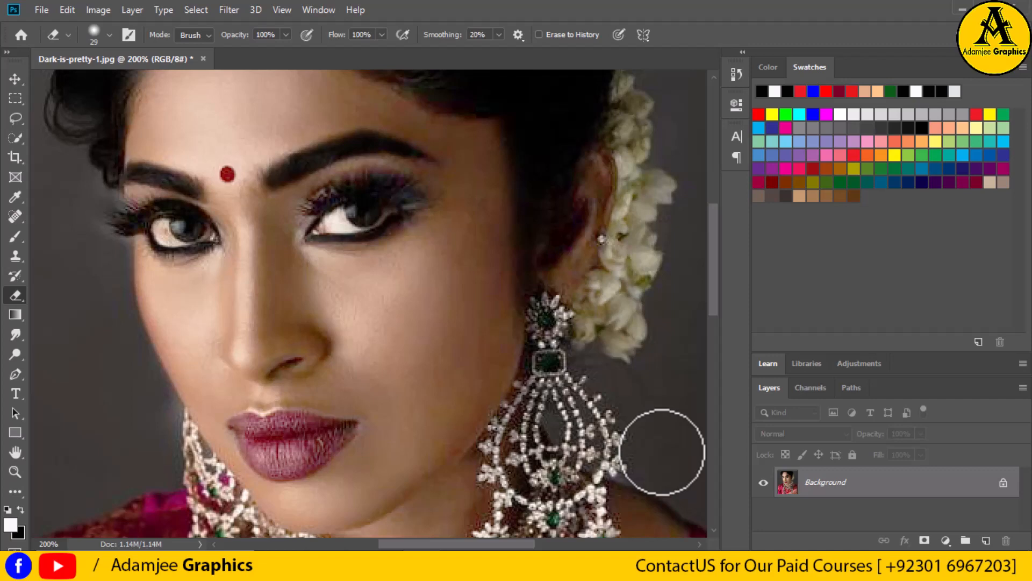
- Duplicate the merged Background layer
key(ctrl+minus)
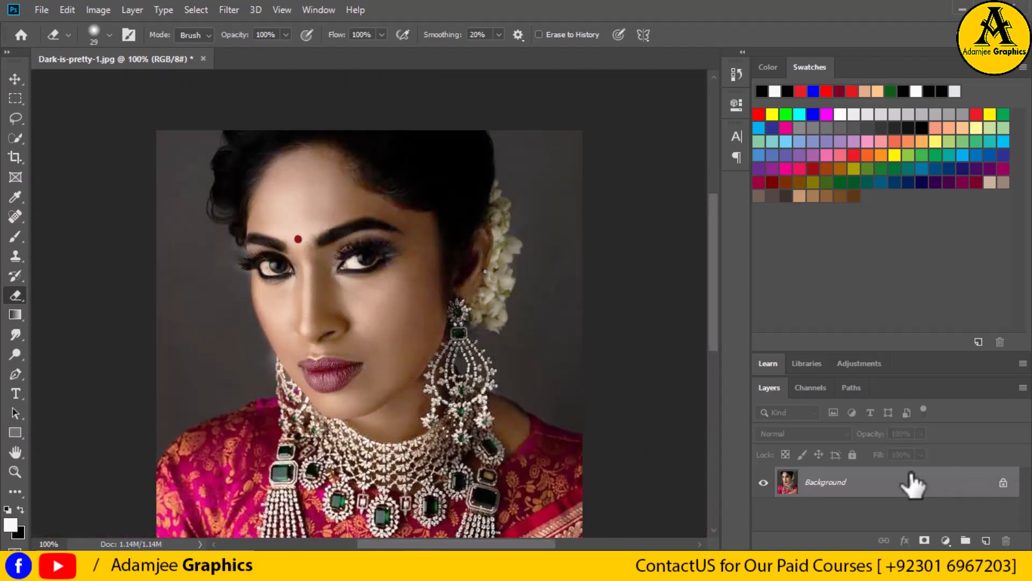
drag(917, 485, 990, 542)
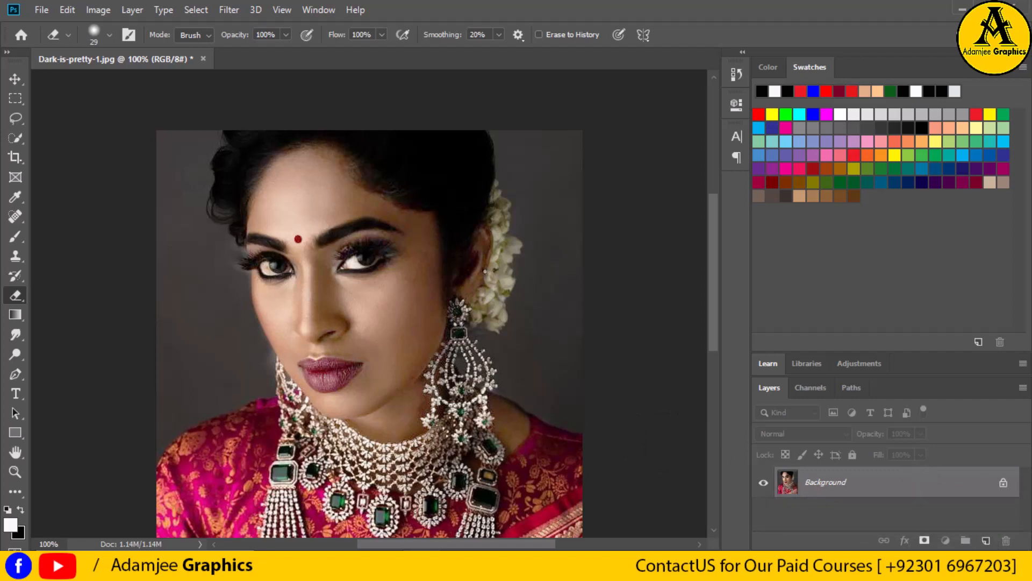
drag(899, 484, 986, 540)
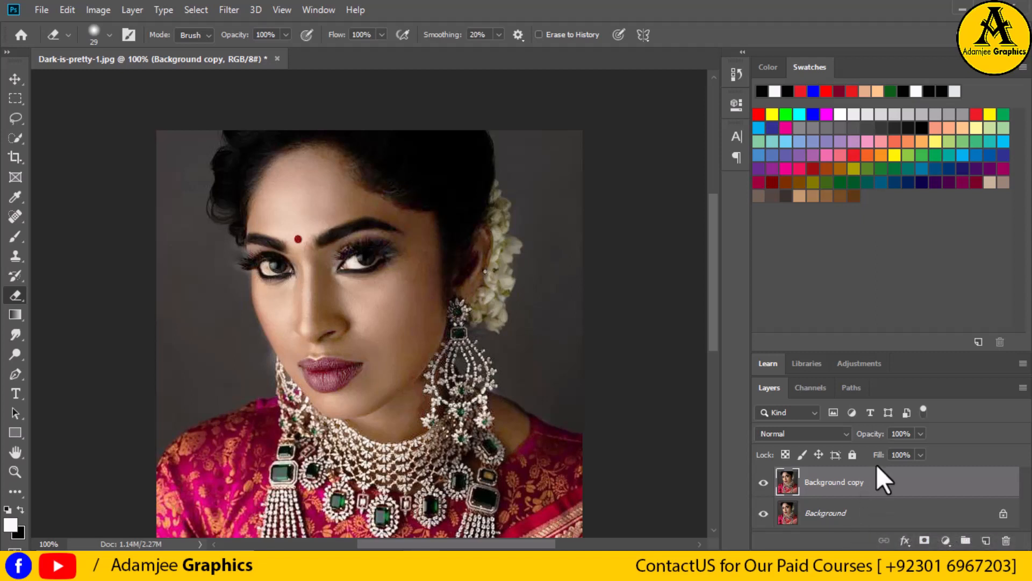
- Open the Camera Raw Filter on the duplicated layer and warm the white balance to a Temperature of +48
click(228, 10)
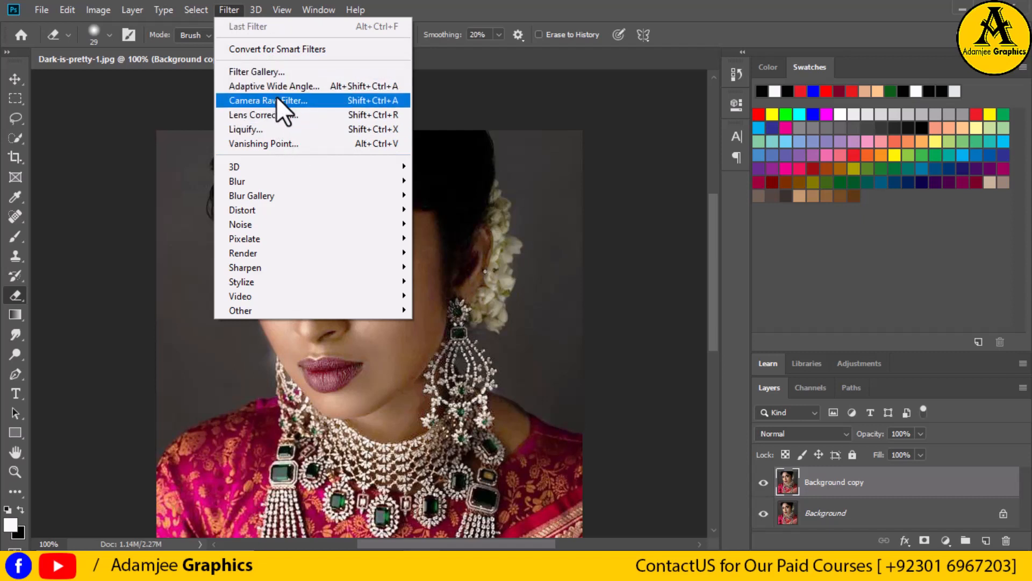
click(228, 12)
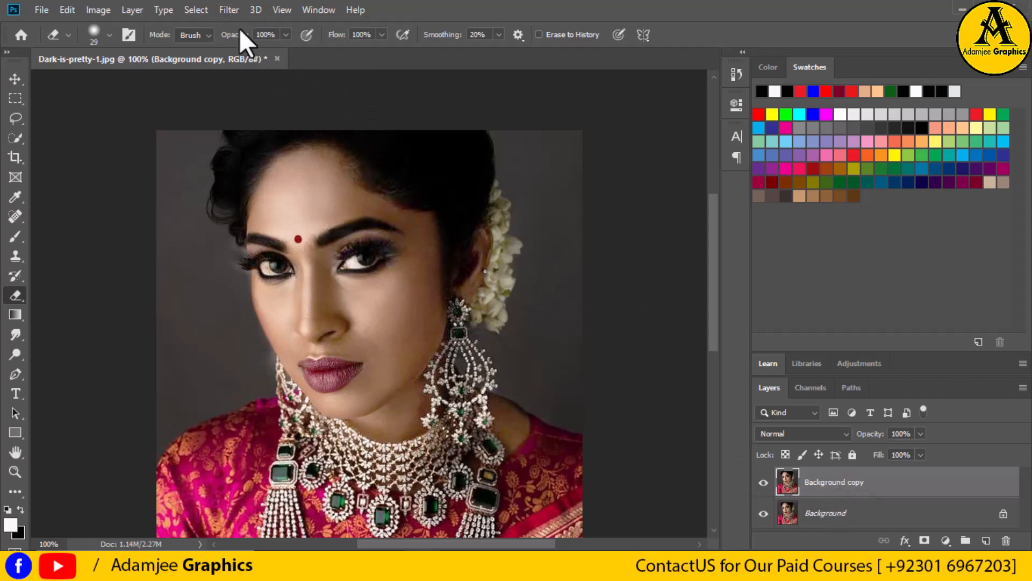
click(228, 9)
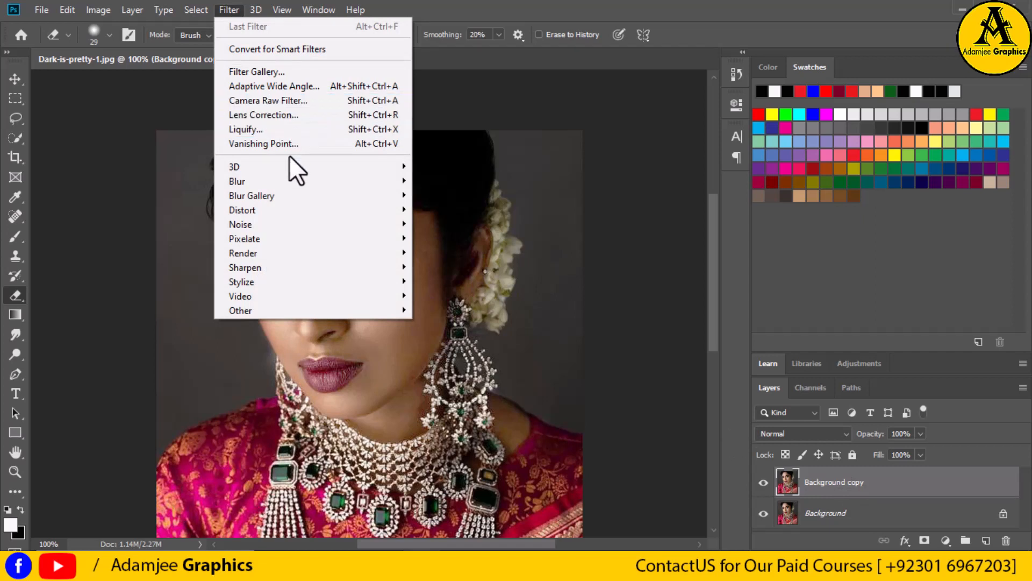
click(288, 100)
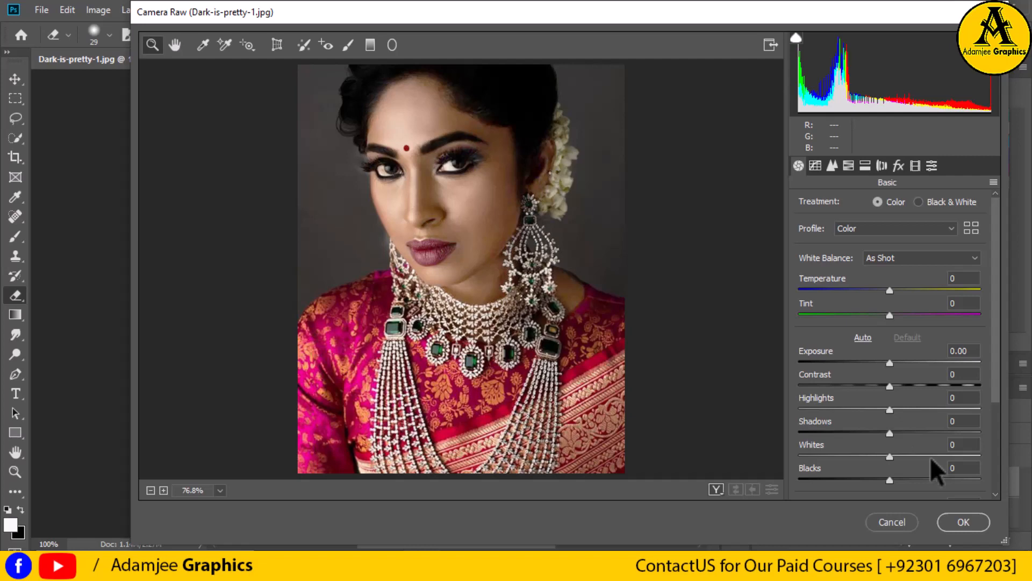
drag(890, 291, 933, 302)
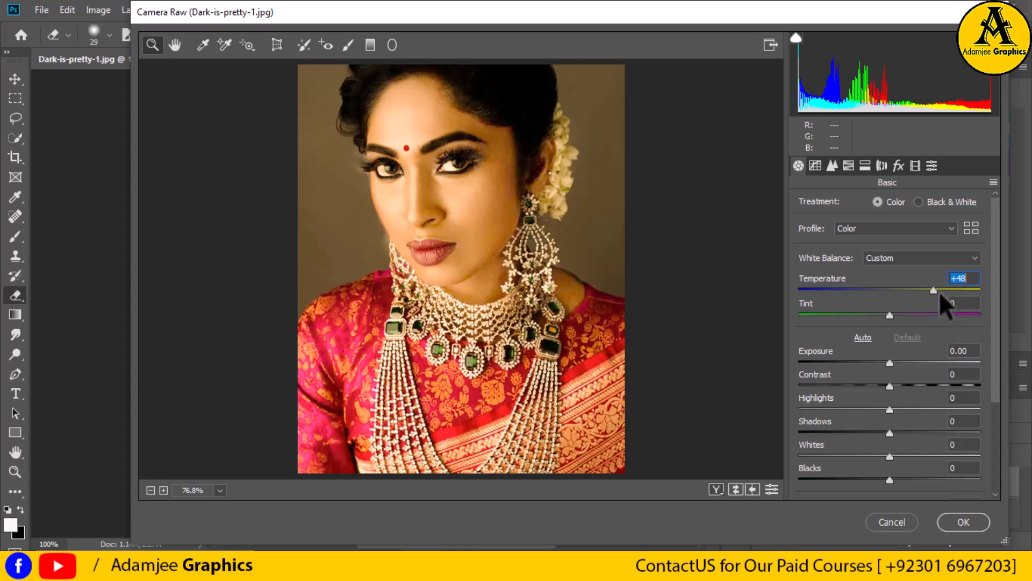
key(Up)
key(Up)
key(Up)
key(Up)
key(Up)
key(Up)
key(Up)
key(Up)
key(Up)
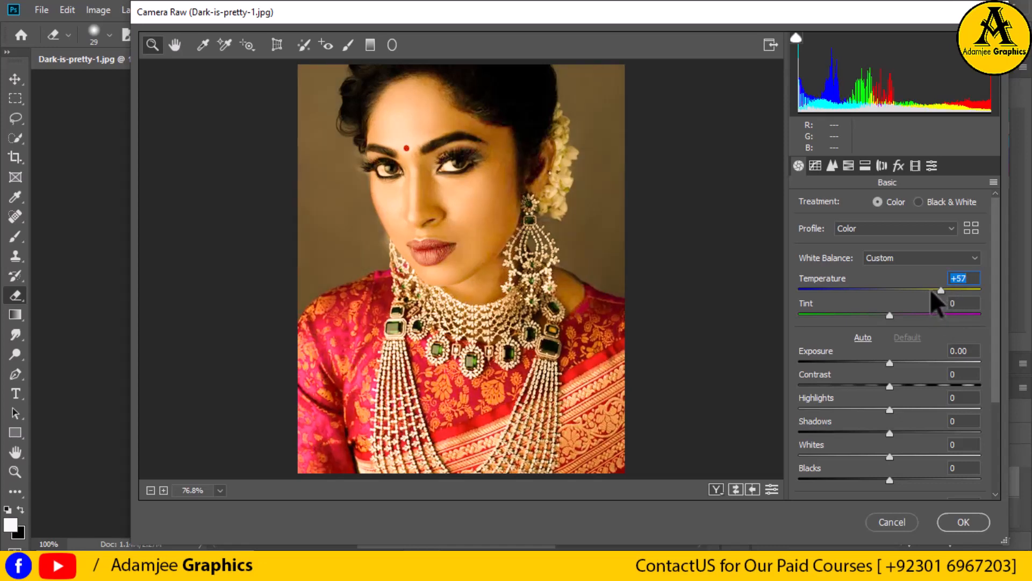
key(ctrl+z)
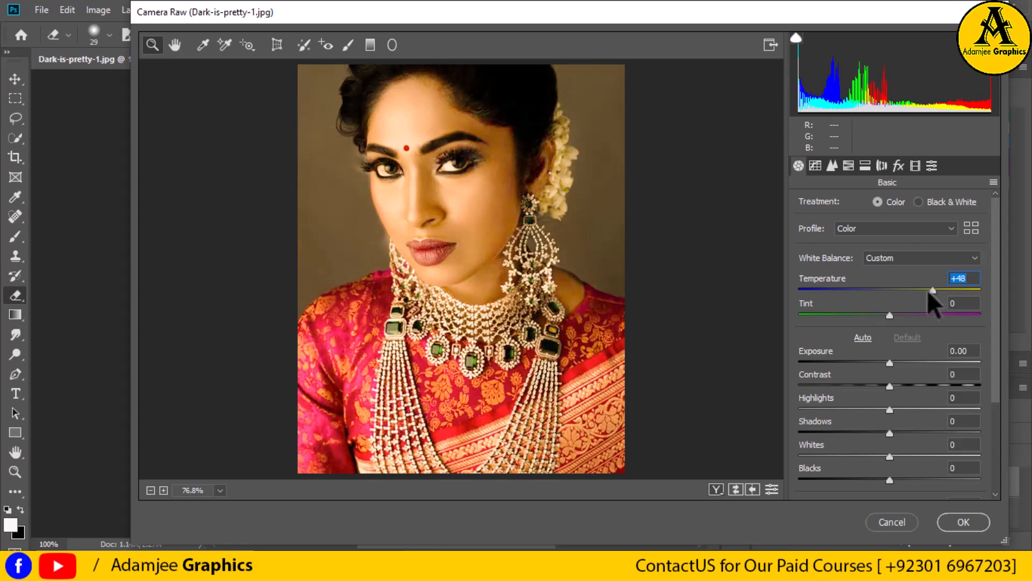
- Set the Camera Raw white balance to Temperature +49 and Tint +23
key(Up)
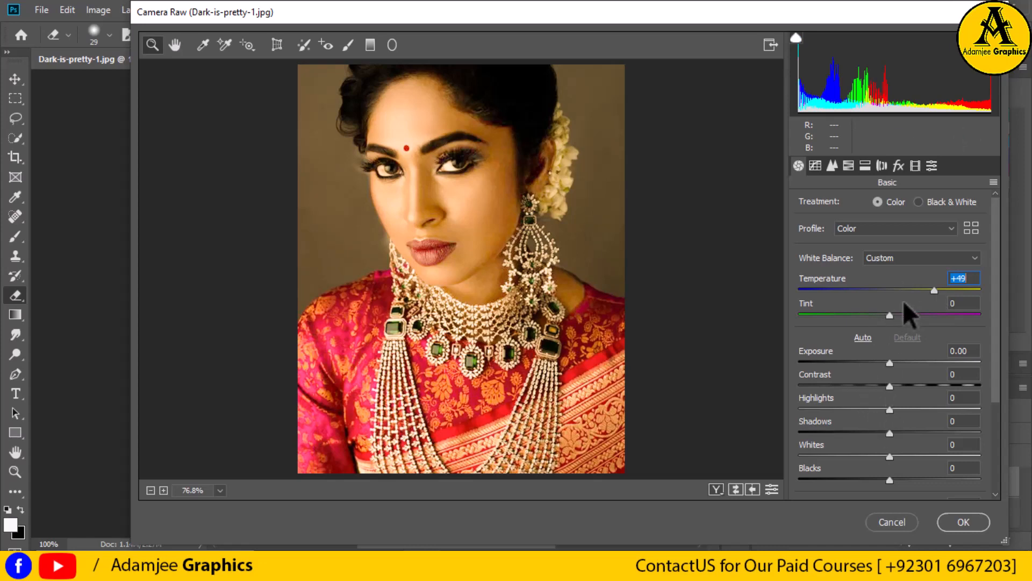
drag(889, 316, 907, 317)
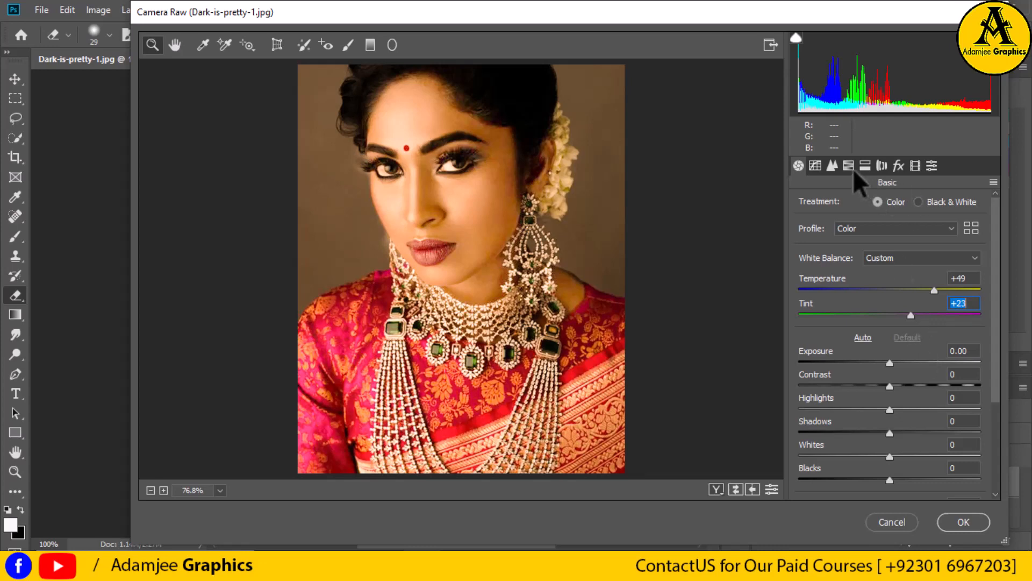
- Set Camera Raw noise reduction to Luminance 50 and Luminance Contrast about 49, and apply the filter to the layer
click(833, 166)
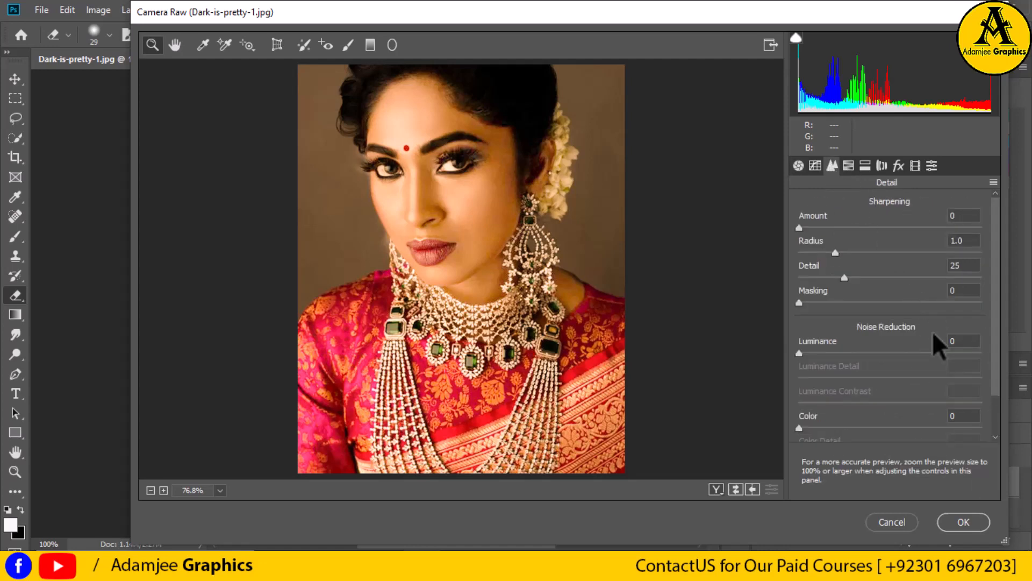
click(872, 354)
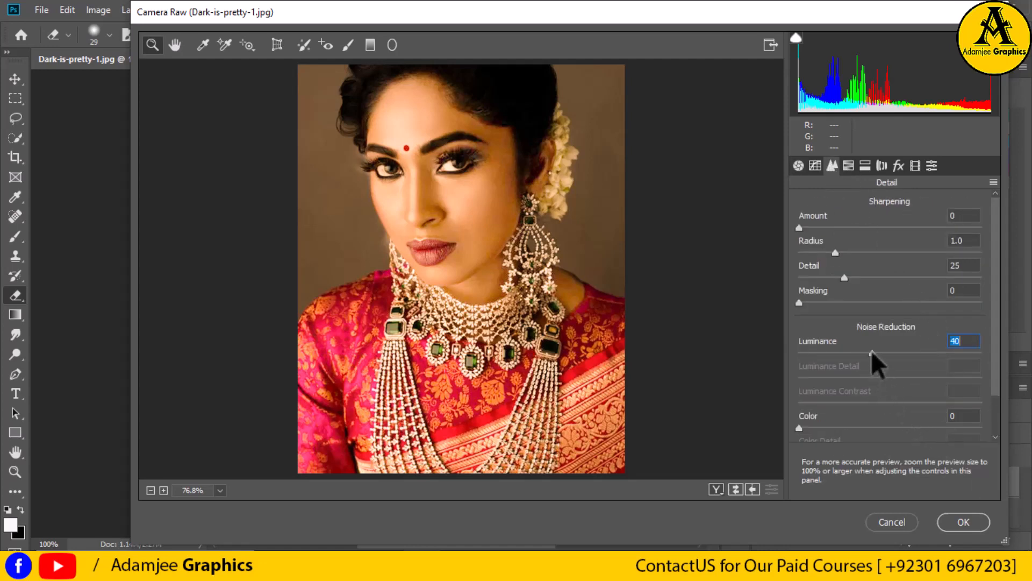
click(882, 354)
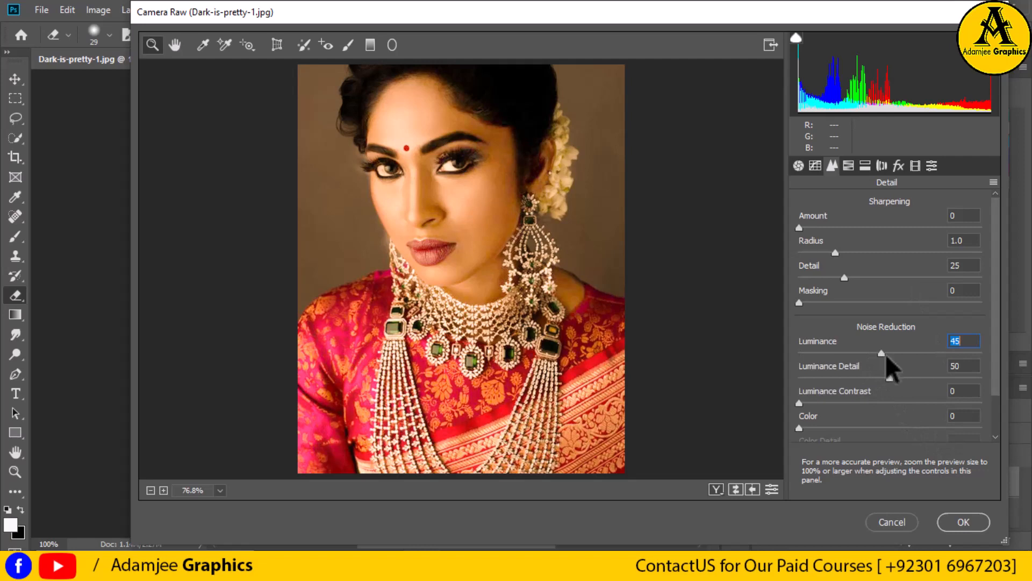
drag(882, 356, 891, 357)
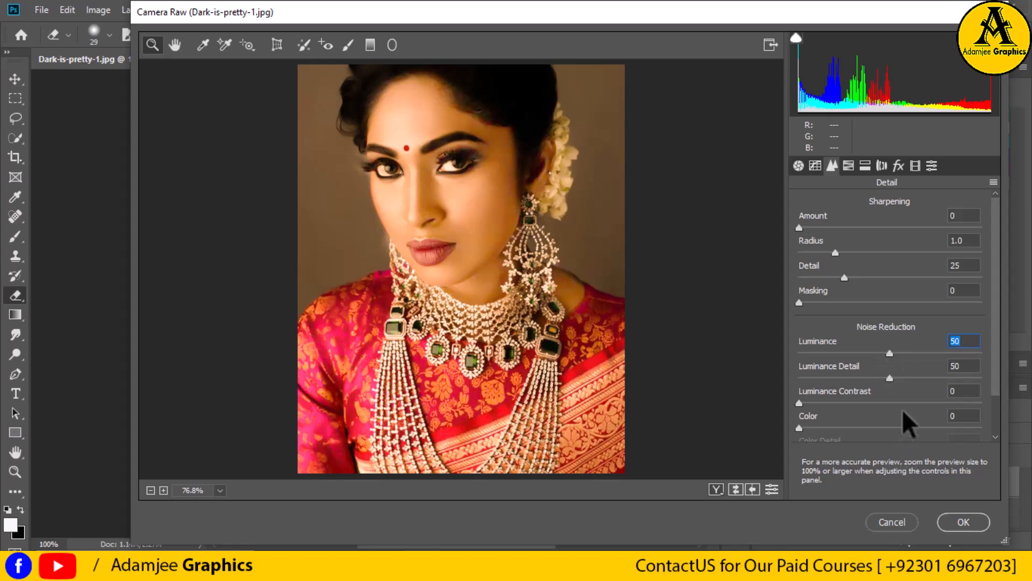
click(886, 402)
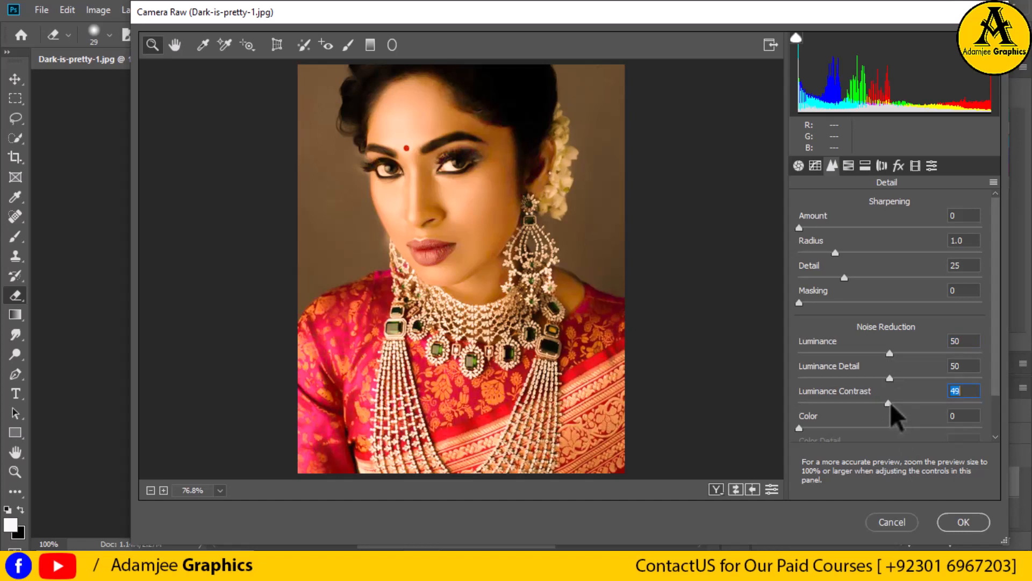
click(890, 404)
click(967, 521)
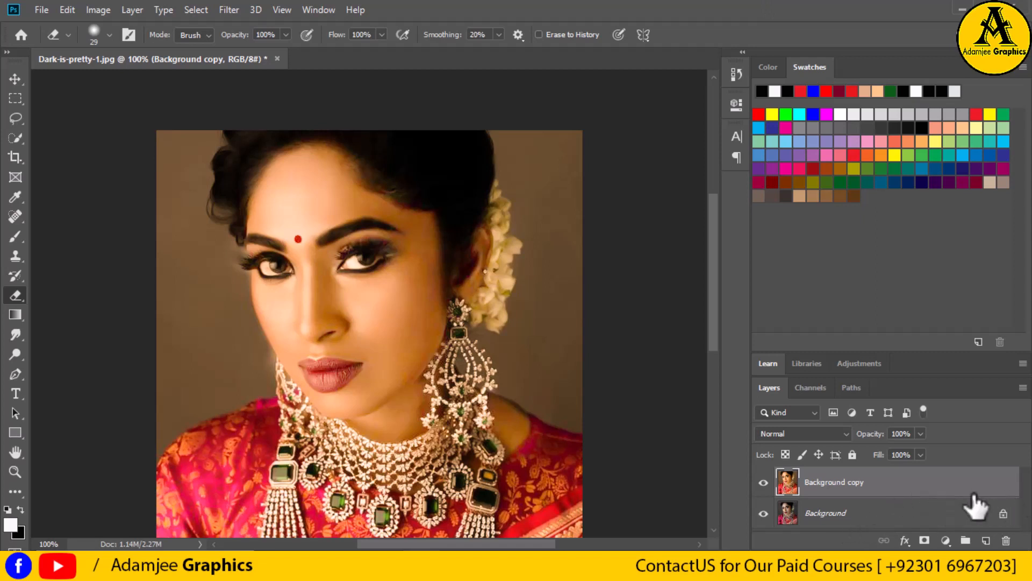
- Add a layer mask to the Background copy layer and switch to the Brush tool
scroll(999, 464, down, 1)
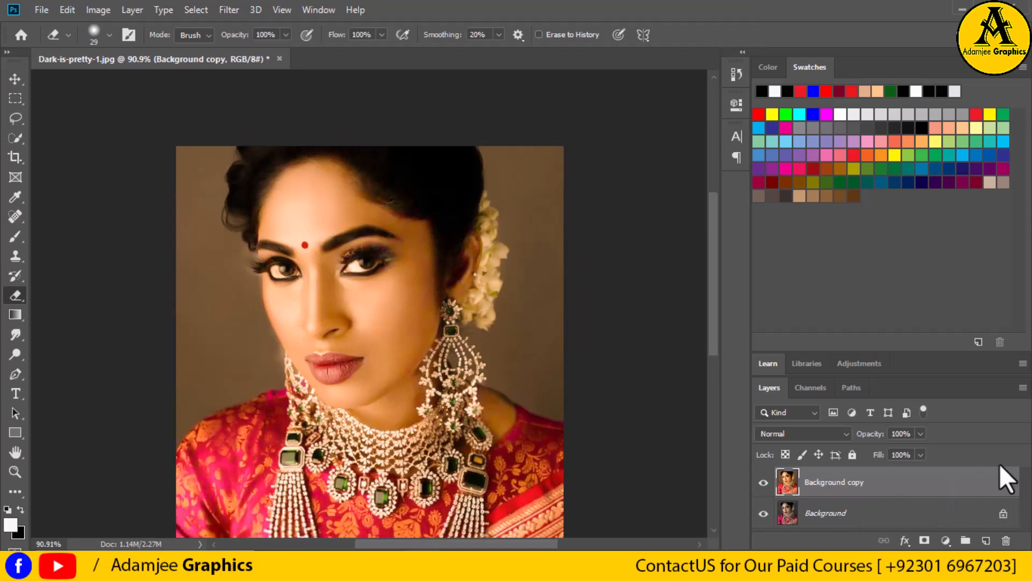
right_click(904, 489)
click(921, 481)
click(925, 540)
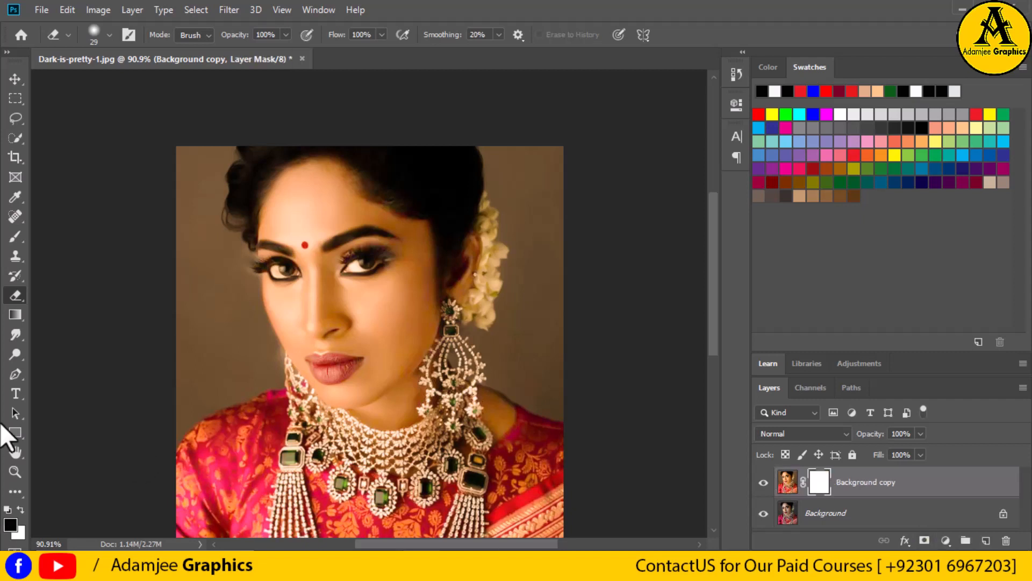
click(16, 235)
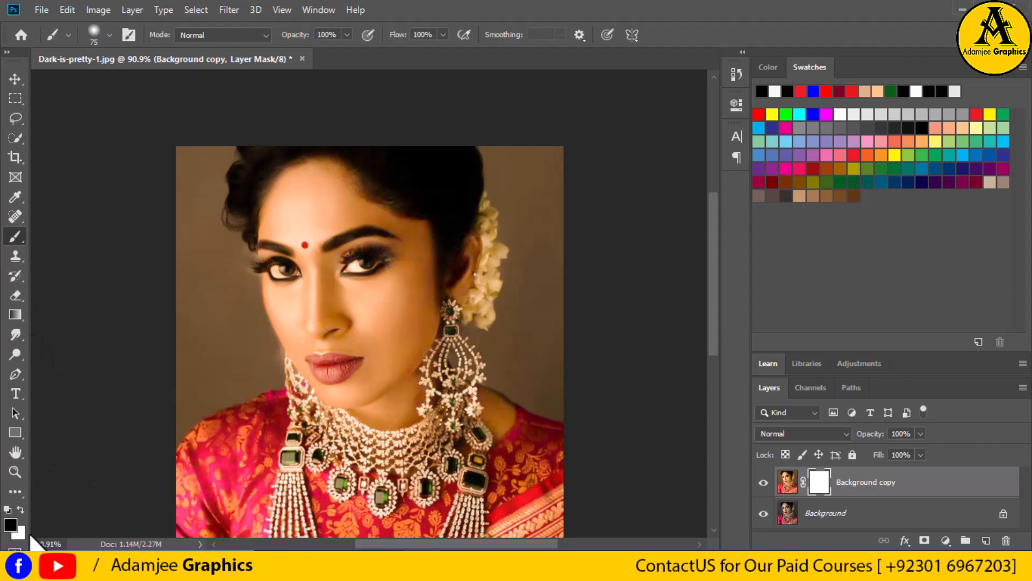
- Choose bright red f40d0d as the foreground color while the layer mask is active
click(12, 526)
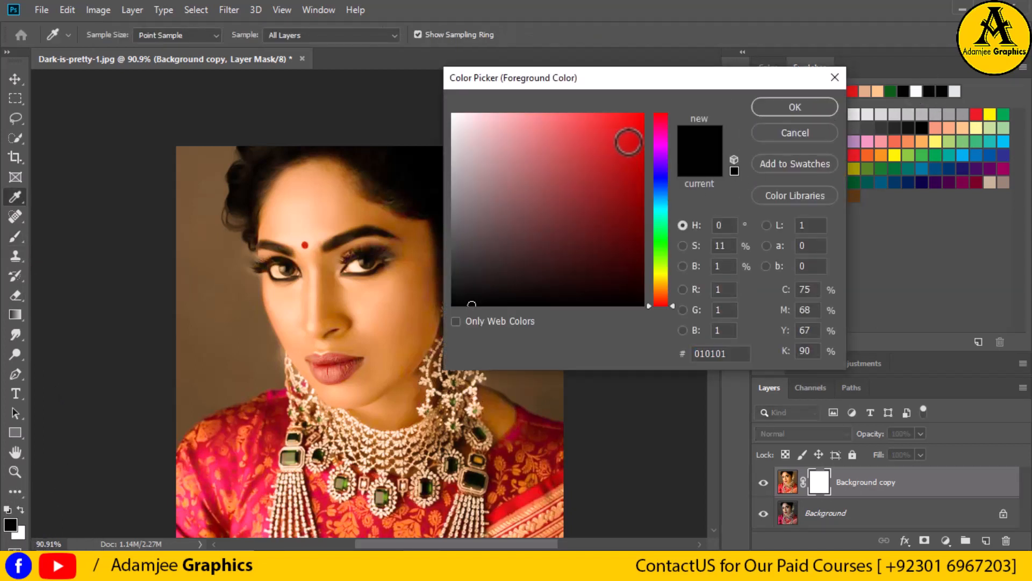
click(644, 187)
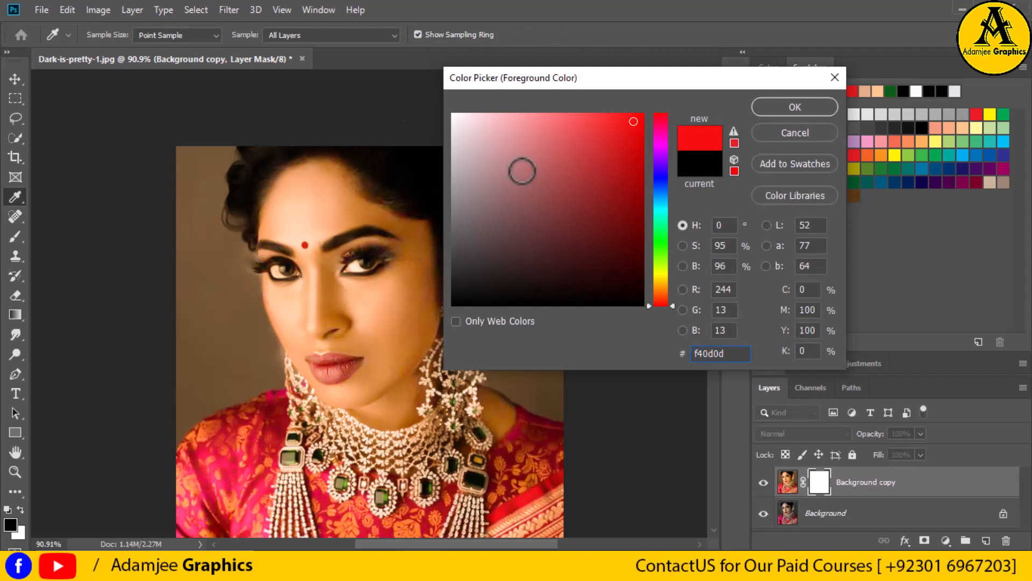
key(b)
click(808, 106)
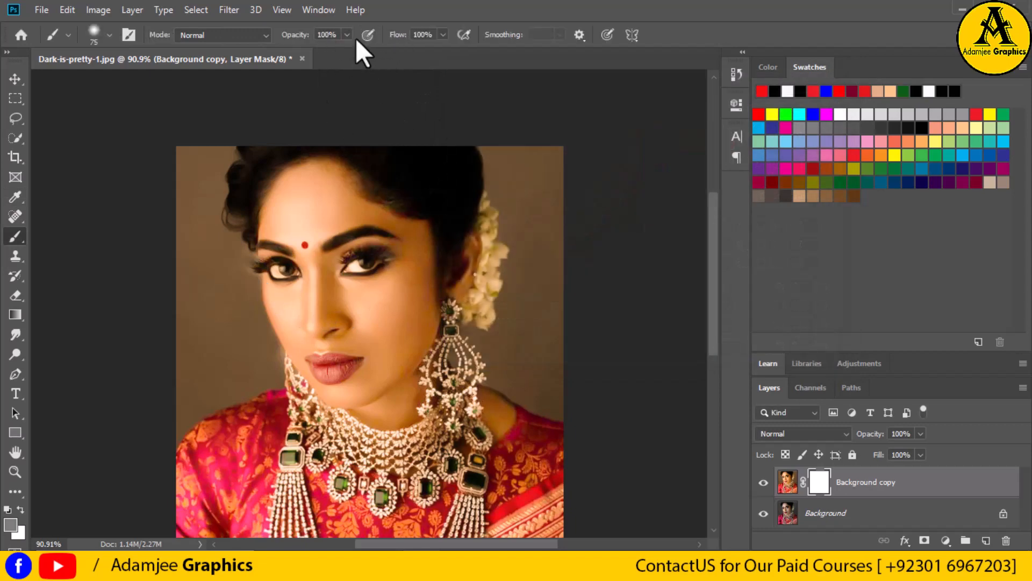
- Set the brush opacity to 28% and its flow to 62%
click(346, 35)
drag(350, 51, 297, 52)
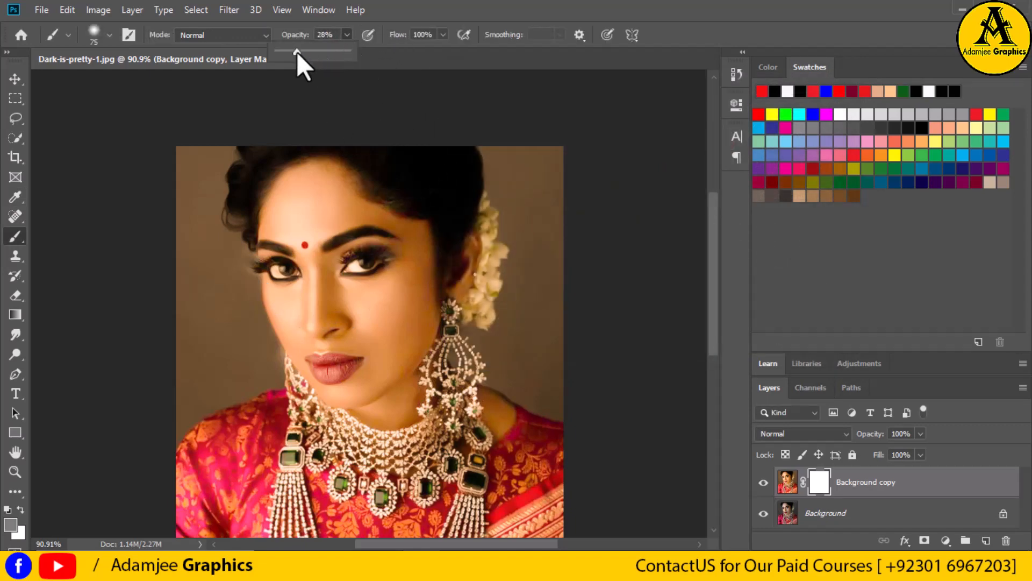
click(444, 34)
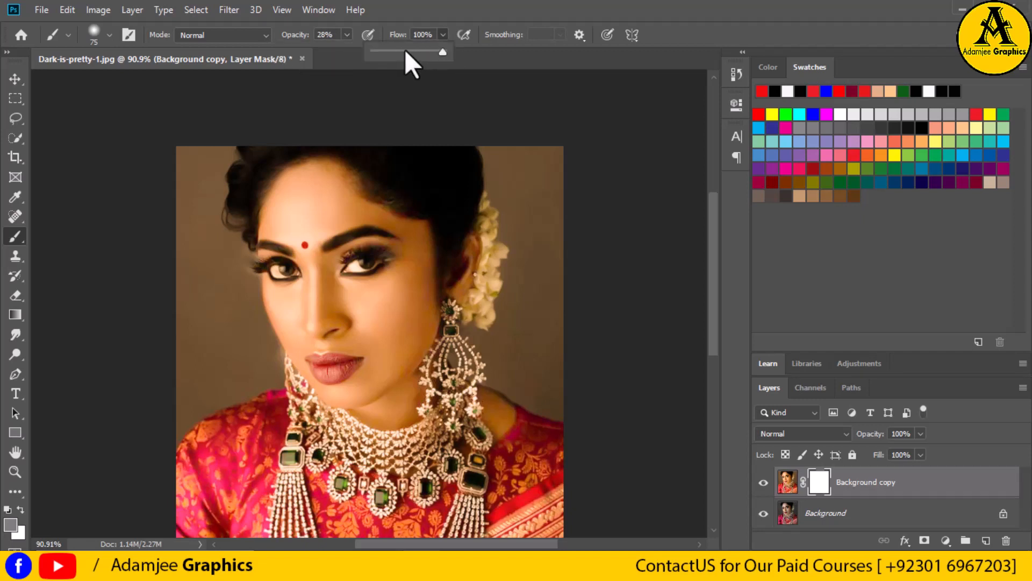
click(405, 50)
- Reduce the Soft Round brush size to 18 px, keeping its hardness at 20%
click(110, 34)
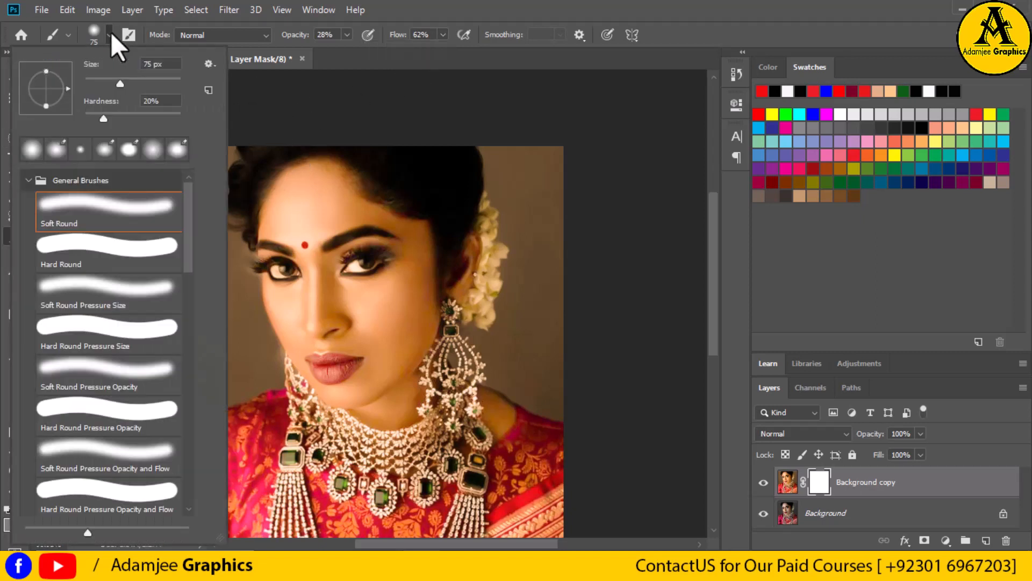
click(102, 82)
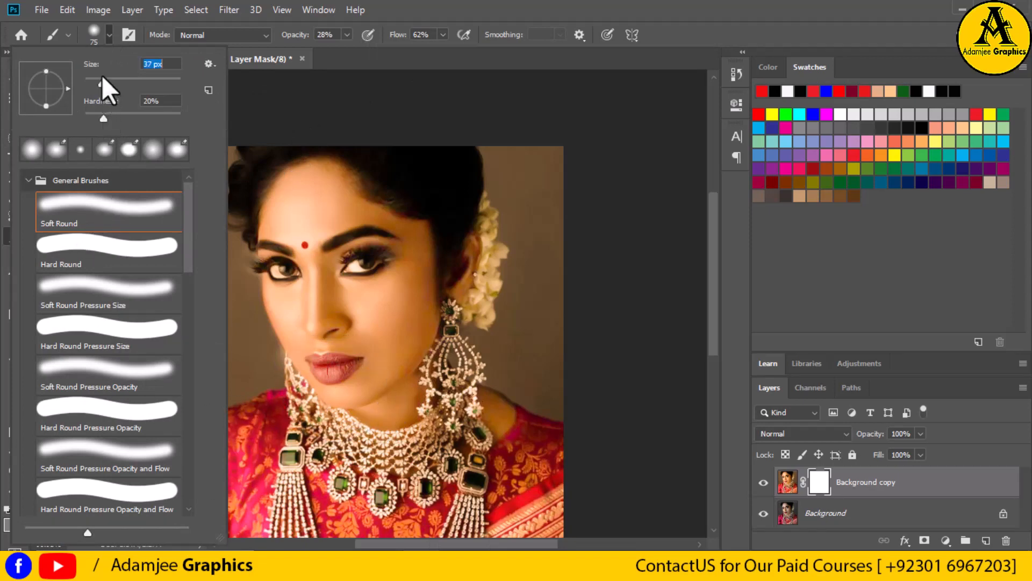
click(327, 371)
click(99, 79)
drag(99, 79, 97, 80)
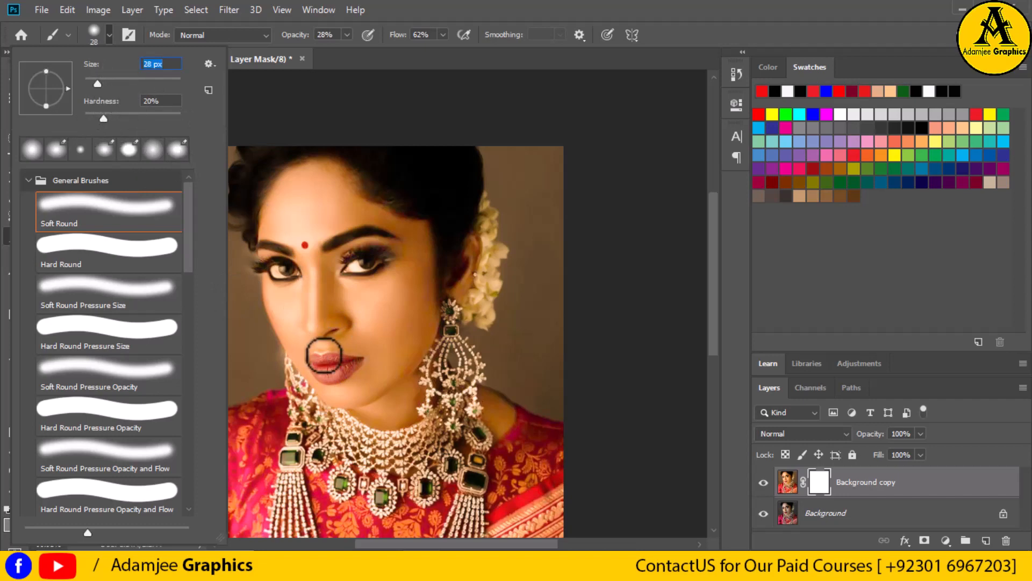
click(93, 79)
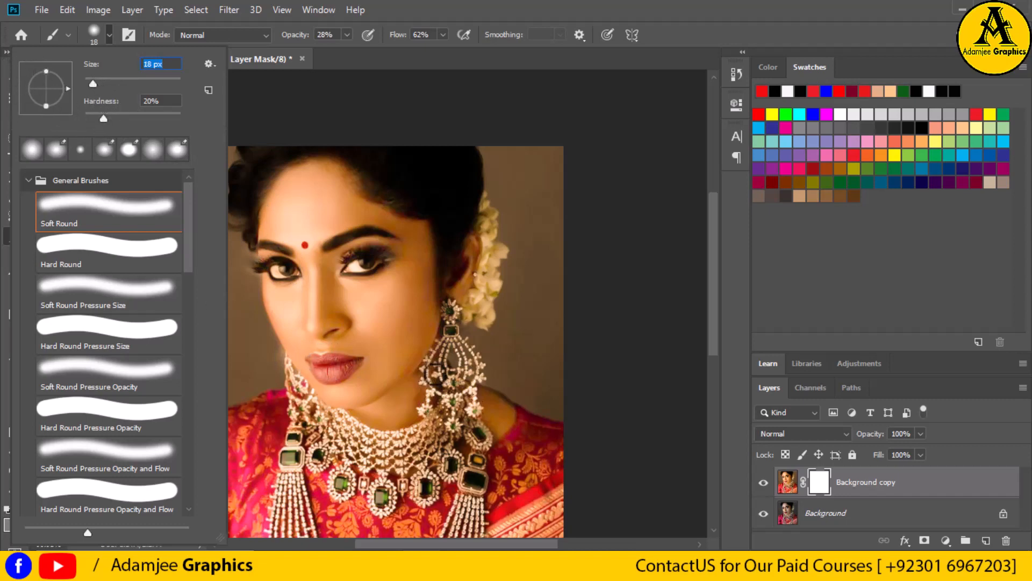
click(640, 325)
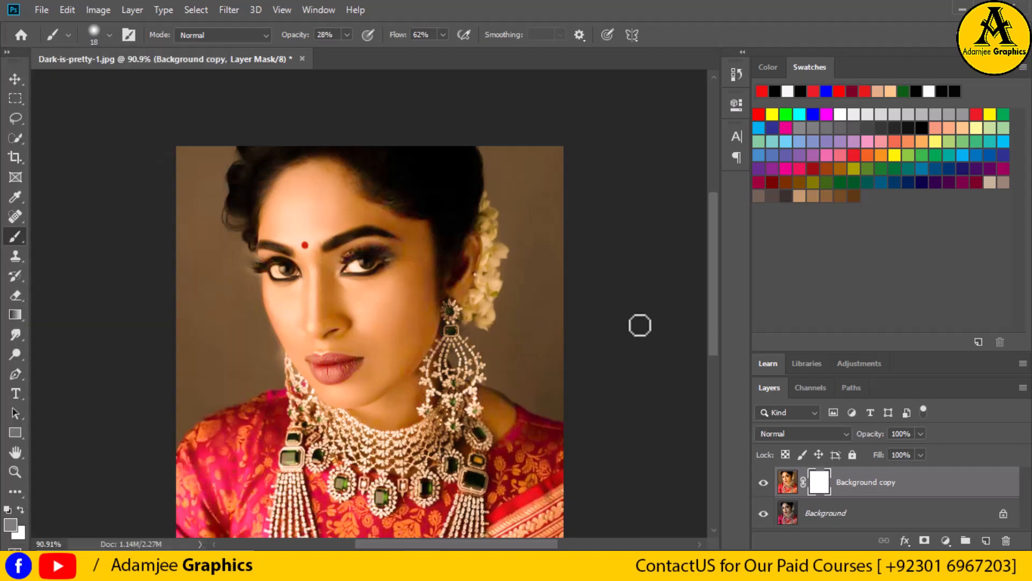
- Target the Background copy layer's image instead of its mask and brush a light stroke across the upper lip
key(ctrl+plus)
key(ctrl+plus)
key(ctrl+plus)
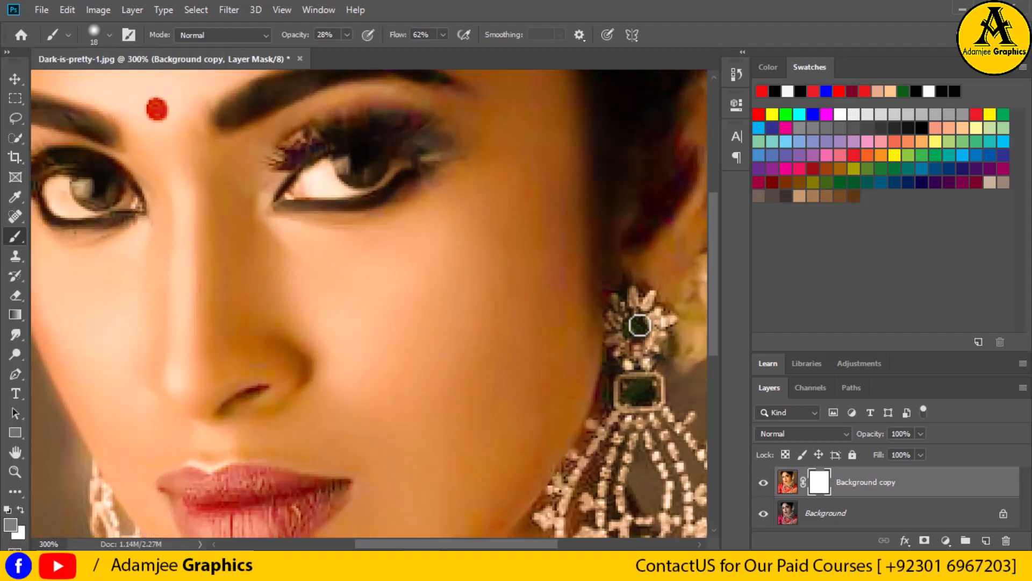
drag(712, 275, 727, 325)
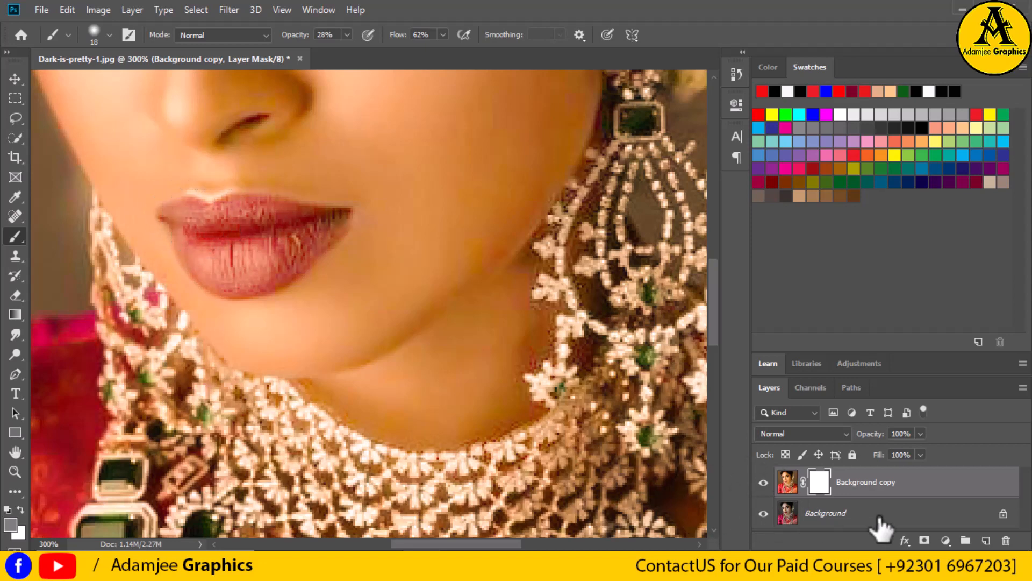
key(ctrl+2)
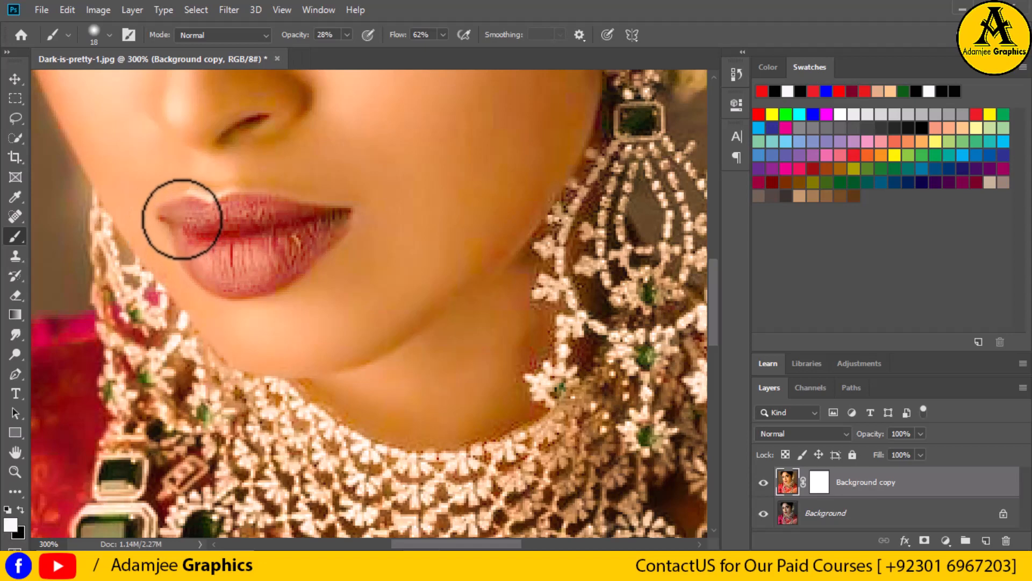
drag(202, 219, 285, 218)
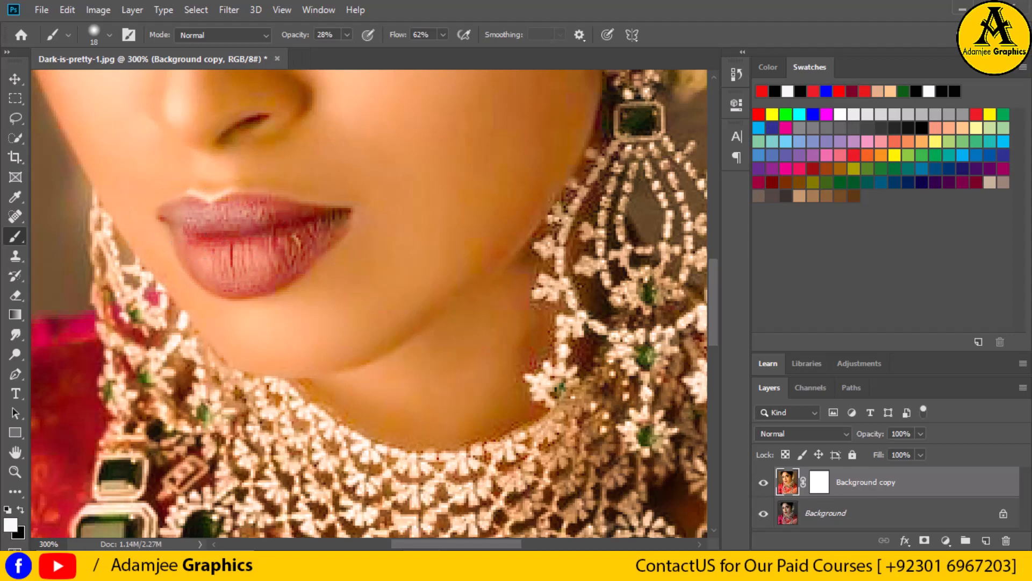
- Set the foreground color to red ec1717 and brush a first coat of it across the lips
click(10, 524)
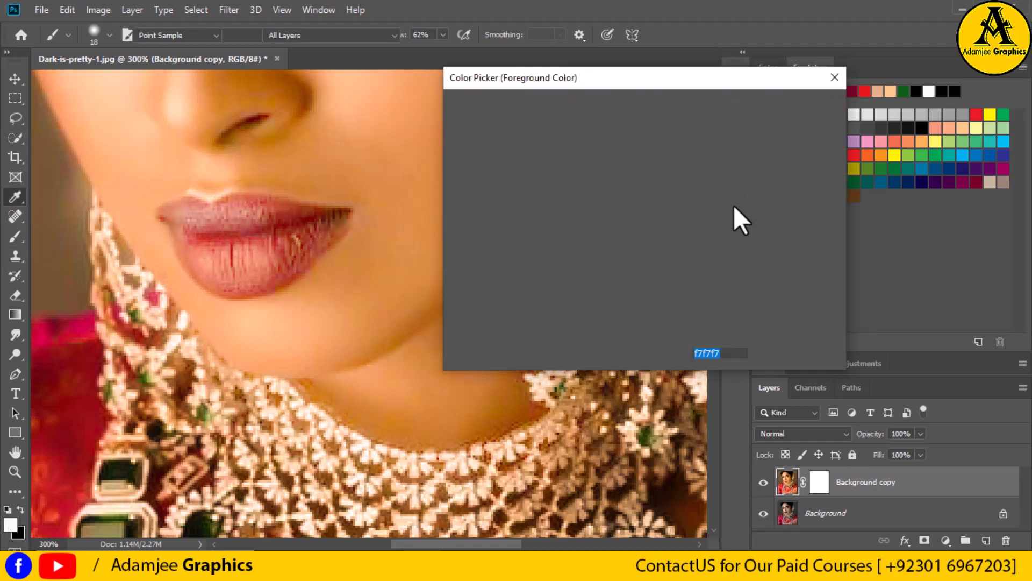
click(625, 128)
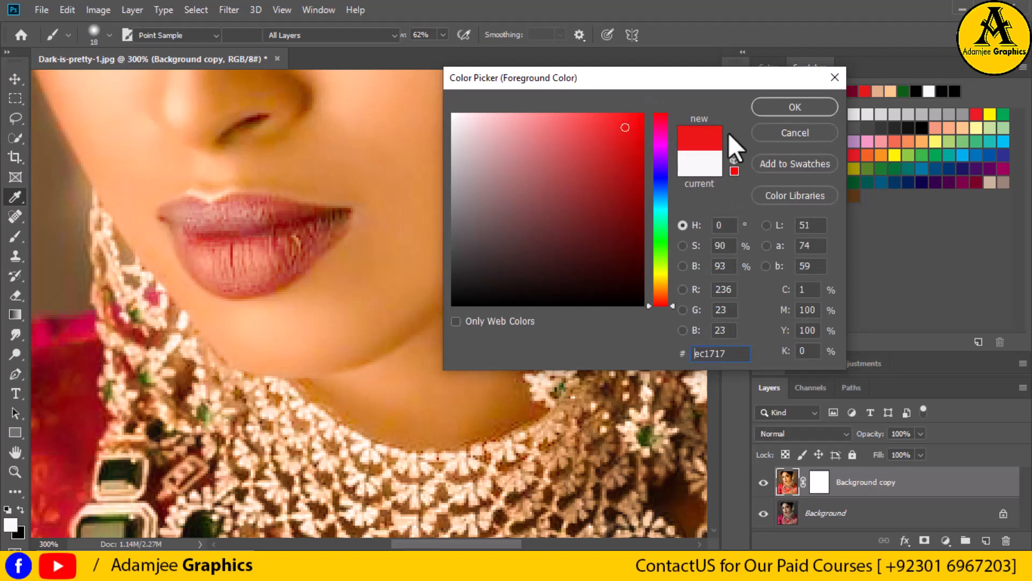
click(794, 107)
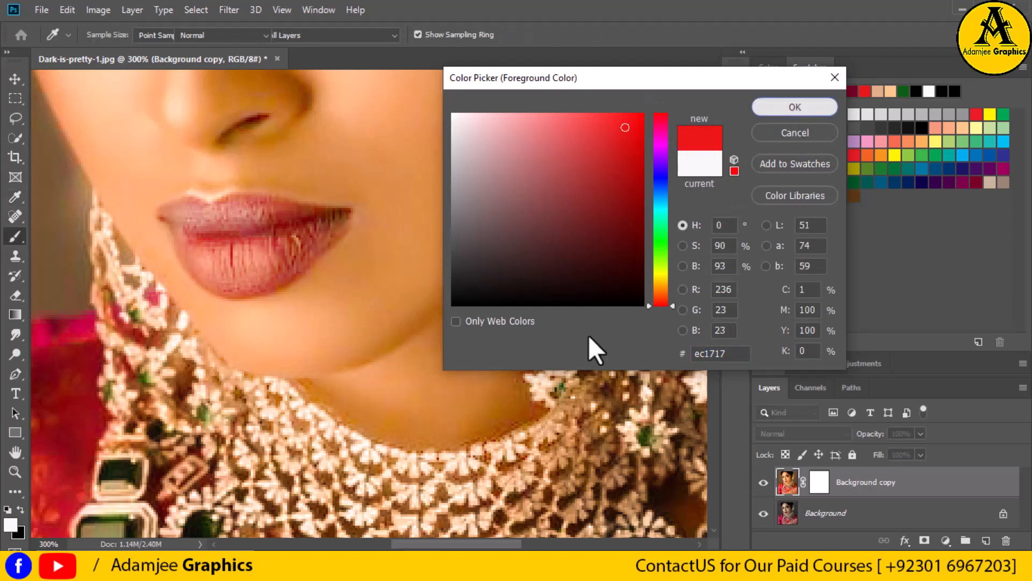
mouse_move(172, 228)
mouse_down()
mouse_move(180, 219)
mouse_move(272, 219)
mouse_move(279, 238)
mouse_move(210, 237)
mouse_move(230, 267)
mouse_move(277, 263)
mouse_move(307, 231)
mouse_up()
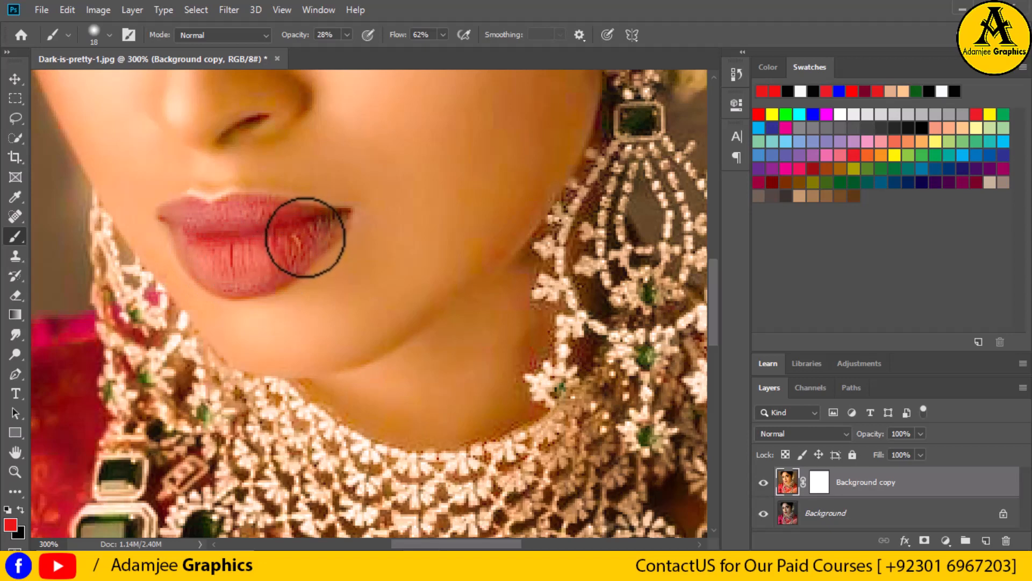
- Reduce the brush size to 12 px and paint red into the narrow corner of the lips beside the cheek
click(110, 35)
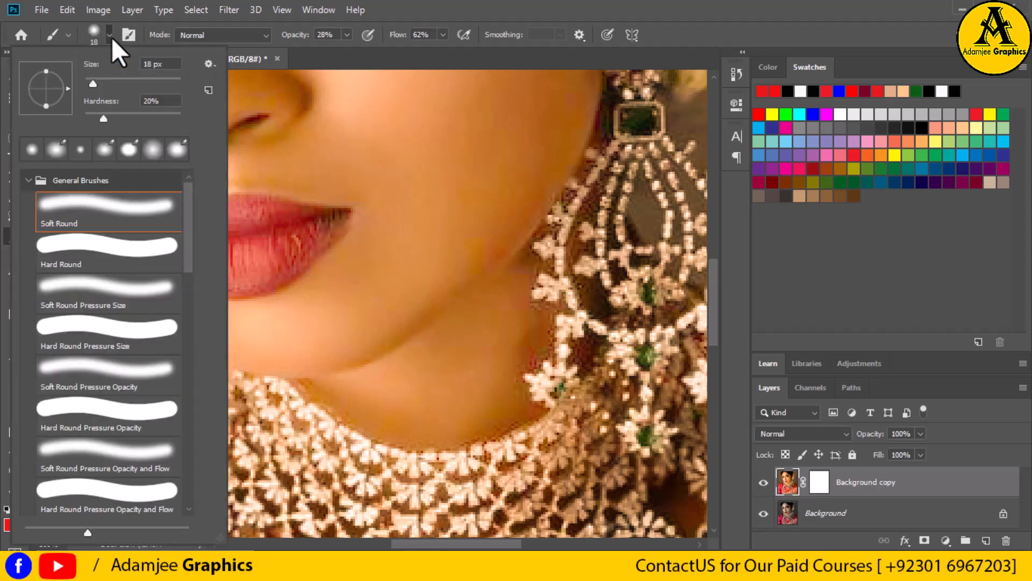
drag(103, 84, 92, 86)
click(312, 221)
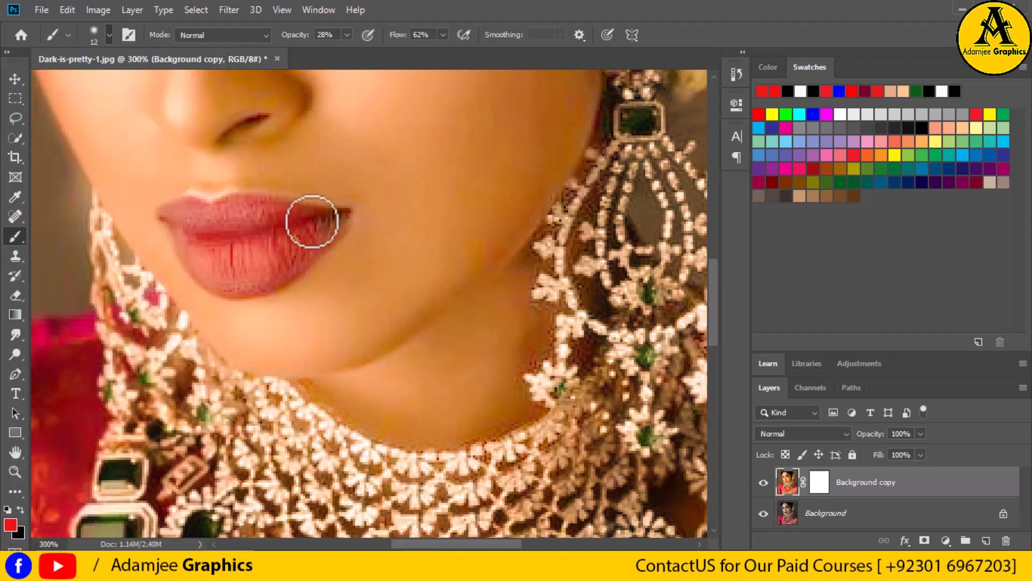
mouse_move(329, 221)
mouse_down()
mouse_move(249, 249)
mouse_move(173, 220)
mouse_move(268, 234)
mouse_move(226, 246)
mouse_move(275, 259)
mouse_move(230, 262)
mouse_move(266, 265)
mouse_move(247, 275)
mouse_move(210, 273)
mouse_move(226, 286)
mouse_move(311, 259)
mouse_move(253, 258)
mouse_move(314, 234)
mouse_move(277, 215)
mouse_move(184, 213)
mouse_move(305, 234)
mouse_move(202, 245)
mouse_move(244, 241)
mouse_move(235, 268)
mouse_move(226, 226)
mouse_move(237, 275)
mouse_move(338, 222)
mouse_move(323, 237)
mouse_up()
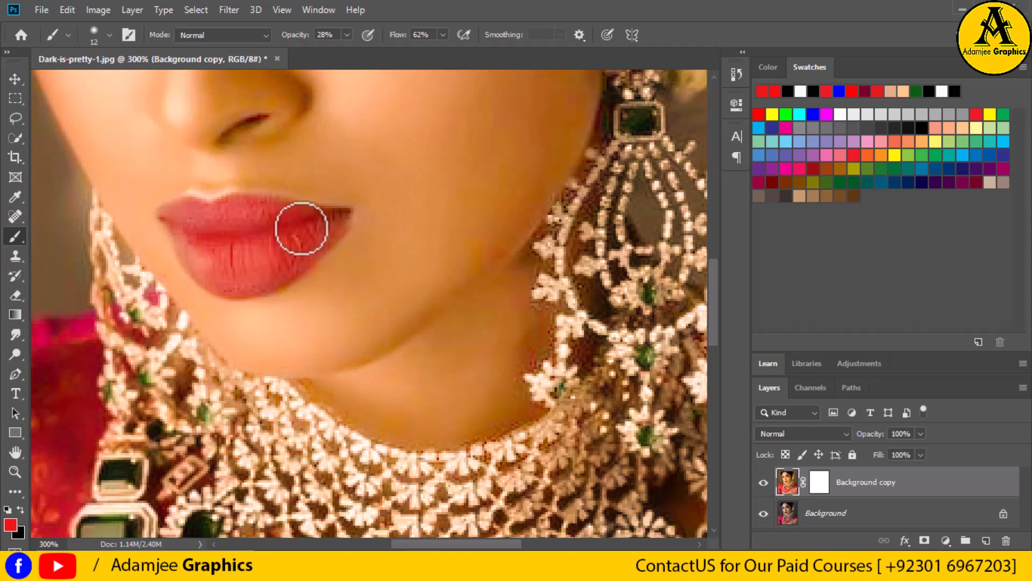
- Build up the red over the whole upper and lower lips with repeated soft strokes until the color is even
mouse_move(301, 228)
mouse_down()
mouse_move(250, 262)
mouse_move(209, 222)
mouse_move(167, 216)
mouse_move(240, 209)
mouse_move(344, 221)
mouse_move(211, 243)
mouse_move(258, 236)
mouse_move(256, 250)
mouse_move(236, 261)
mouse_move(233, 241)
mouse_move(228, 277)
mouse_move(228, 246)
mouse_move(229, 278)
mouse_move(286, 244)
mouse_move(237, 283)
mouse_move(304, 265)
mouse_move(341, 215)
mouse_move(177, 272)
mouse_move(202, 256)
mouse_move(272, 285)
mouse_move(238, 263)
mouse_move(180, 254)
mouse_move(185, 232)
mouse_move(199, 277)
mouse_move(241, 293)
mouse_move(303, 275)
mouse_up()
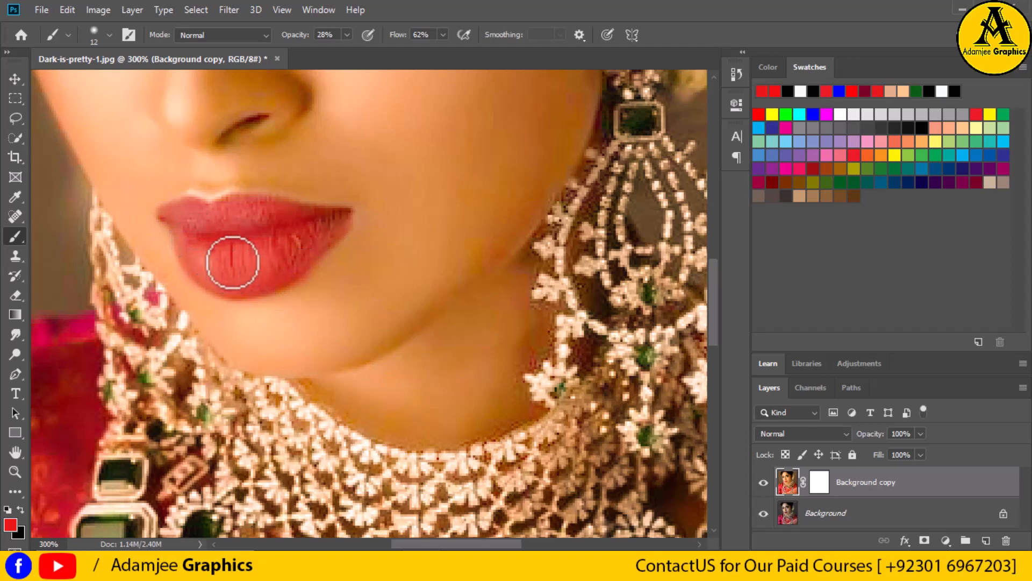
mouse_move(202, 258)
mouse_down()
mouse_move(239, 289)
mouse_move(208, 232)
mouse_move(183, 218)
mouse_move(251, 227)
mouse_move(263, 215)
mouse_move(194, 205)
mouse_move(238, 202)
mouse_move(291, 246)
mouse_move(303, 287)
mouse_move(278, 280)
mouse_move(246, 245)
mouse_move(248, 265)
mouse_move(219, 274)
mouse_move(202, 252)
mouse_move(212, 267)
mouse_move(235, 278)
mouse_move(295, 233)
mouse_move(292, 259)
mouse_move(235, 218)
mouse_move(287, 220)
mouse_move(282, 239)
mouse_move(314, 272)
mouse_move(249, 272)
mouse_move(288, 262)
mouse_move(199, 246)
mouse_move(167, 215)
mouse_move(212, 217)
mouse_move(171, 222)
mouse_up()
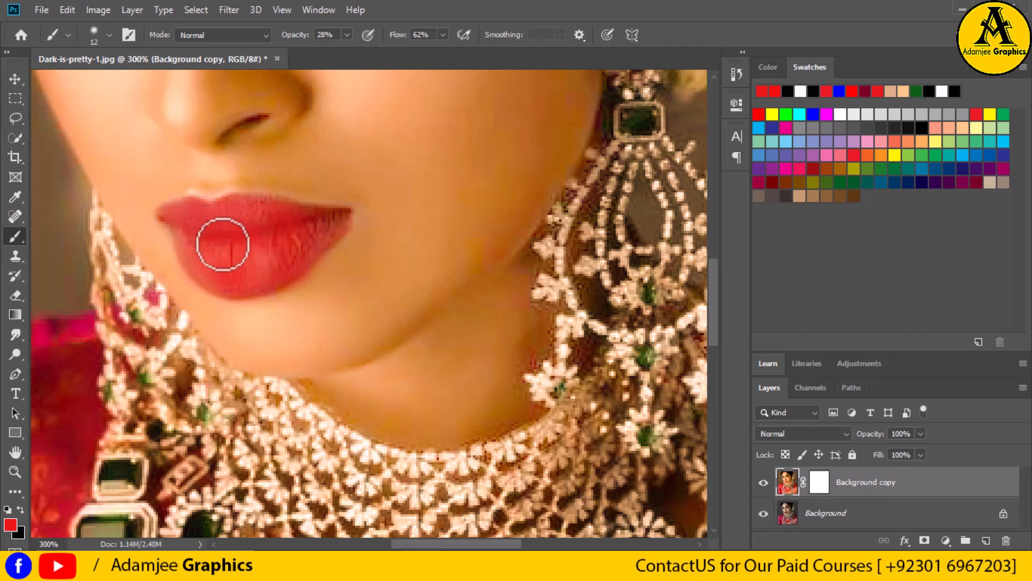
mouse_move(187, 231)
mouse_down()
mouse_move(194, 258)
mouse_move(181, 233)
mouse_move(200, 254)
mouse_move(249, 256)
mouse_move(202, 270)
mouse_move(215, 285)
mouse_move(253, 287)
mouse_move(269, 248)
mouse_move(272, 269)
mouse_move(238, 279)
mouse_move(319, 253)
mouse_move(324, 233)
mouse_move(272, 255)
mouse_move(286, 235)
mouse_move(197, 211)
mouse_move(193, 199)
mouse_move(265, 202)
mouse_move(299, 217)
mouse_move(303, 261)
mouse_move(272, 270)
mouse_move(154, 247)
mouse_move(192, 202)
mouse_move(163, 219)
mouse_move(190, 199)
mouse_move(211, 225)
mouse_move(271, 218)
mouse_move(191, 232)
mouse_move(263, 207)
mouse_move(214, 220)
mouse_move(332, 217)
mouse_move(261, 236)
mouse_move(319, 235)
mouse_move(269, 258)
mouse_move(229, 246)
mouse_up()
mouse_move(333, 226)
mouse_down()
mouse_move(341, 214)
mouse_move(188, 228)
mouse_move(321, 233)
mouse_up()
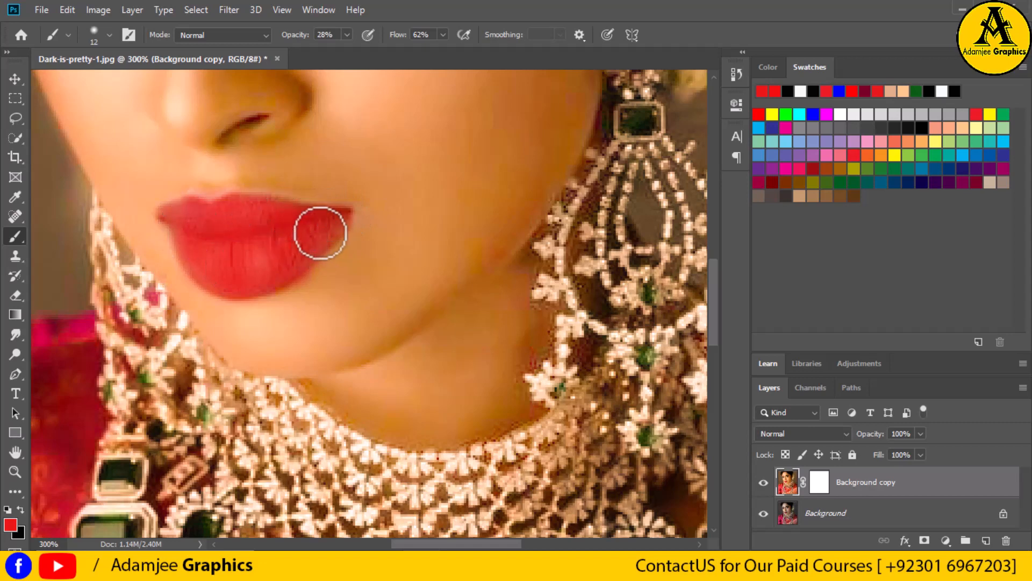
mouse_move(270, 258)
mouse_down()
mouse_move(227, 272)
mouse_move(283, 284)
mouse_move(245, 291)
mouse_move(272, 289)
mouse_up()
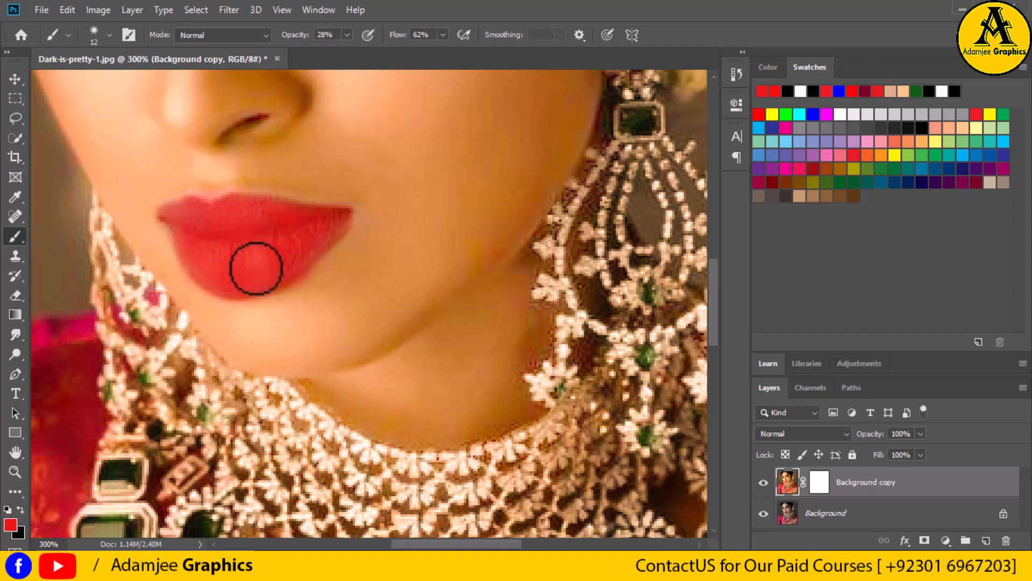
mouse_move(257, 269)
mouse_down()
mouse_move(291, 266)
mouse_move(283, 257)
mouse_move(324, 237)
mouse_move(221, 256)
mouse_move(171, 218)
mouse_move(235, 224)
mouse_move(179, 214)
mouse_move(210, 216)
mouse_move(198, 200)
mouse_move(307, 261)
mouse_move(269, 230)
mouse_move(230, 239)
mouse_move(295, 240)
mouse_up()
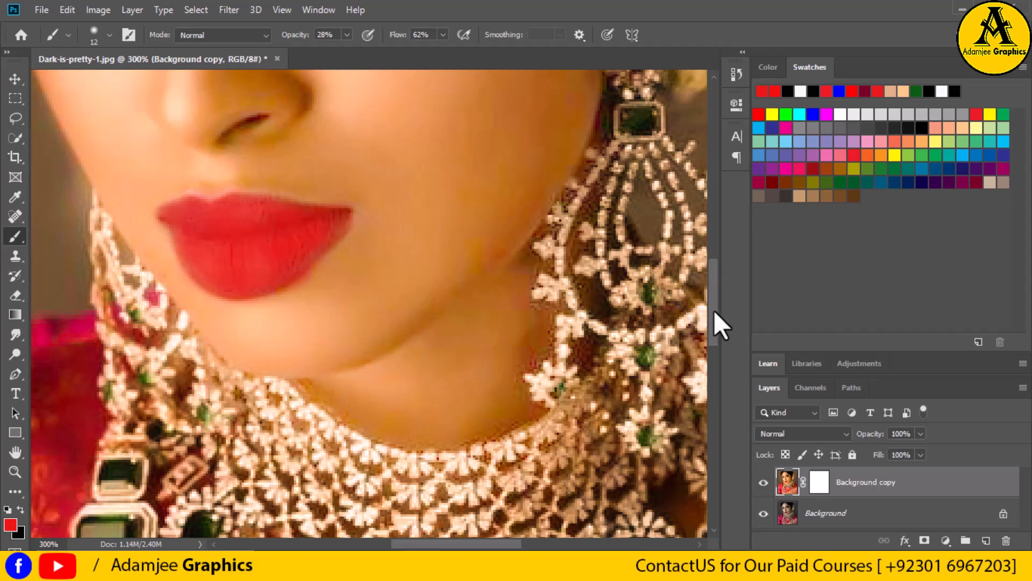
drag(715, 312, 721, 361)
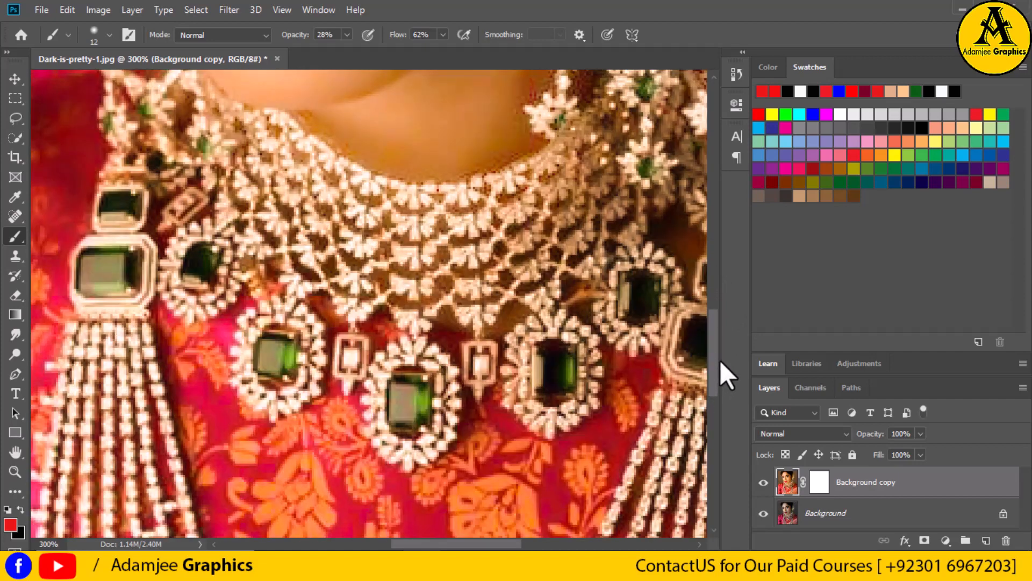
key(ctrl+0)
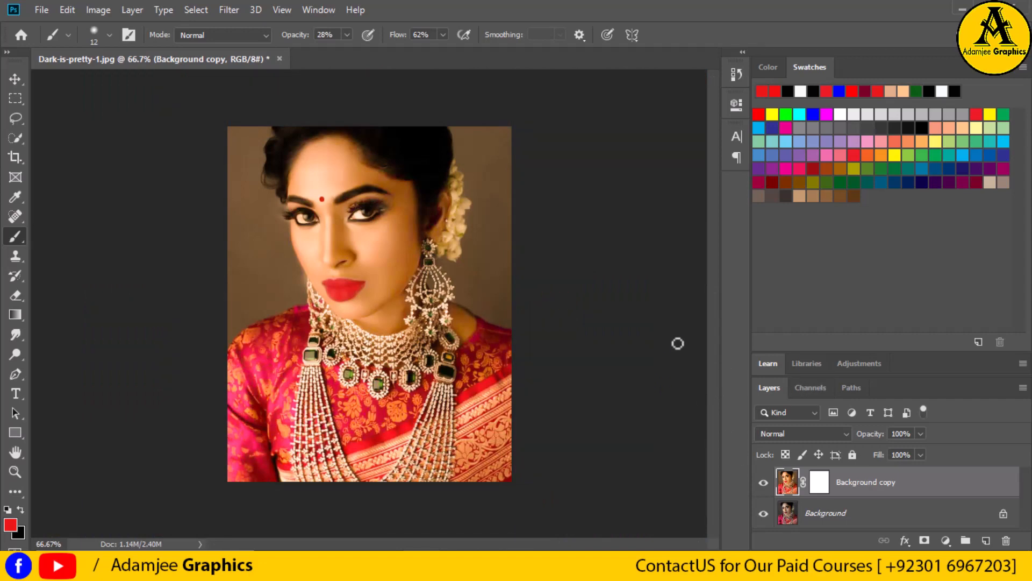
key(ctrl+minus)
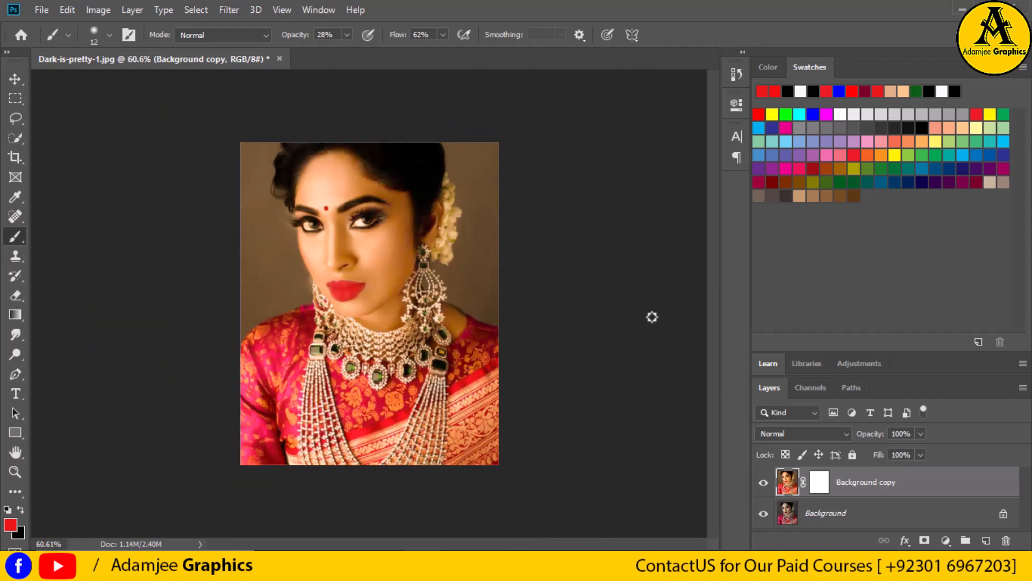
key(ctrl+plus)
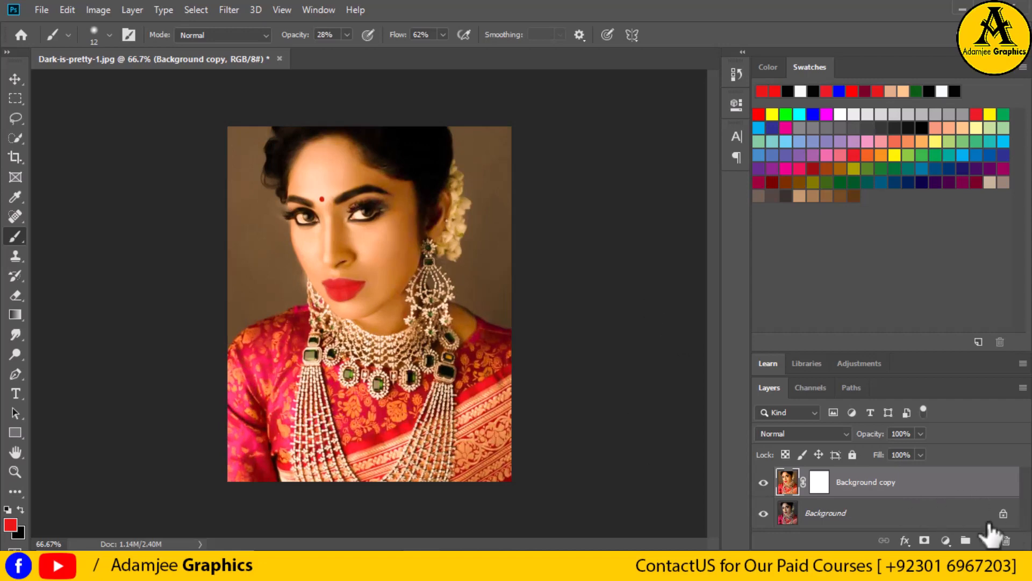